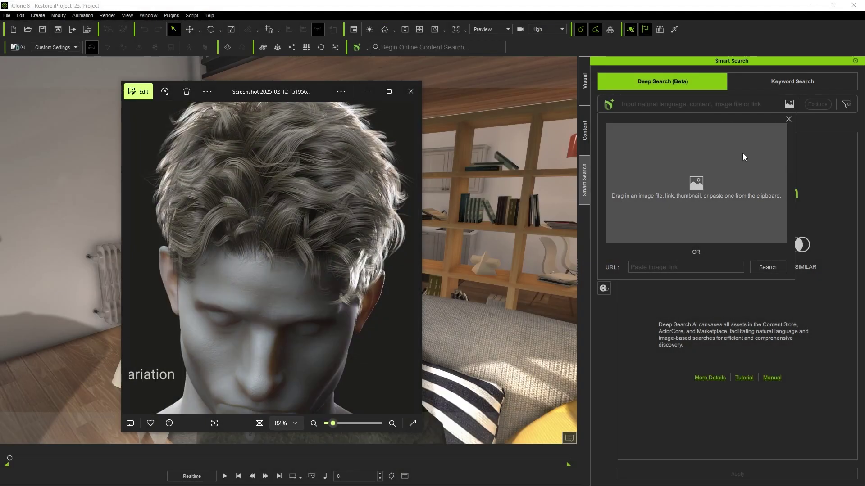
Step: Image-search with the pasted curly-hair snapshot and open the Curly Fringe Hair pack's variants
key(ctrl+v)
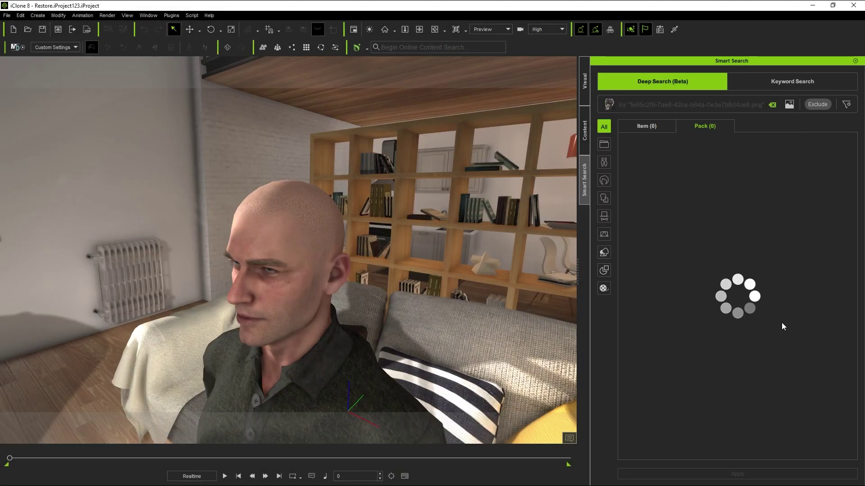
click(662, 186)
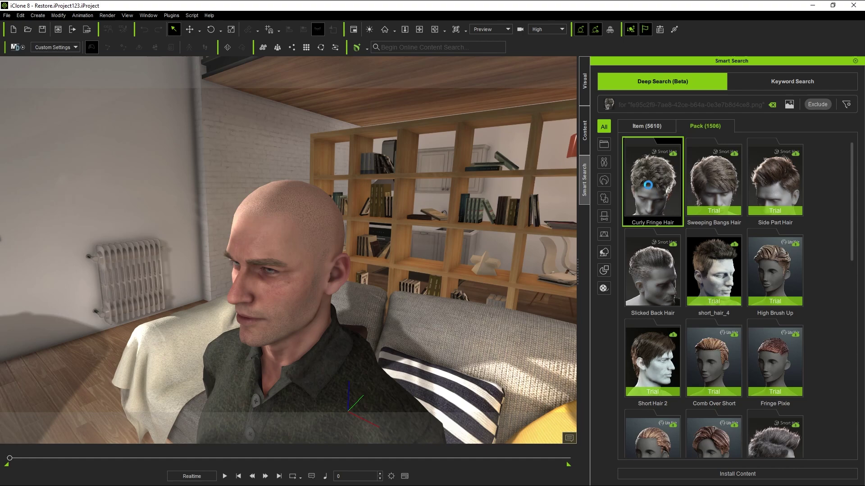
double_click(716, 250)
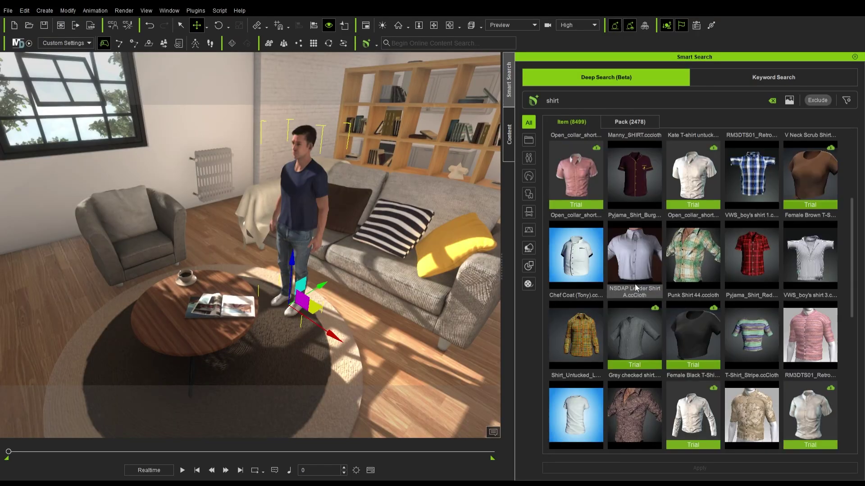
Step: Re-run a toolbar search for 'shirt', then image-search with a blue jeans web photo
scroll(635, 284, up, 2)
click(772, 100)
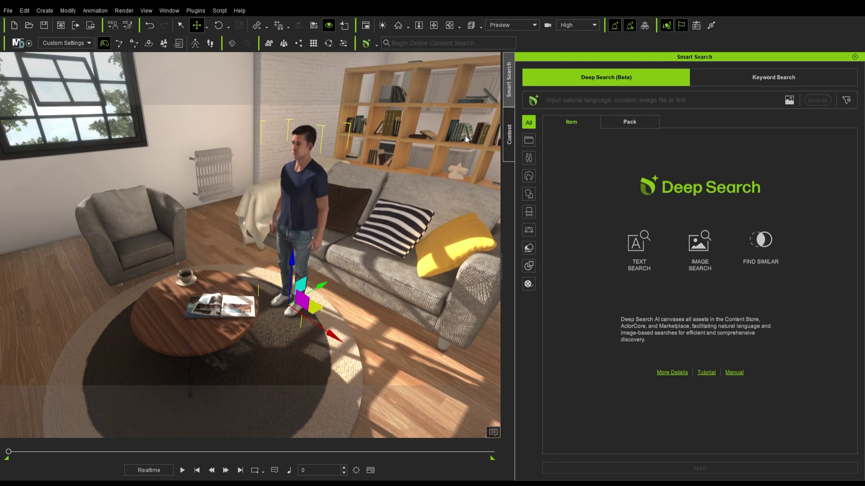
click(408, 45)
text(shirt)
key(Return)
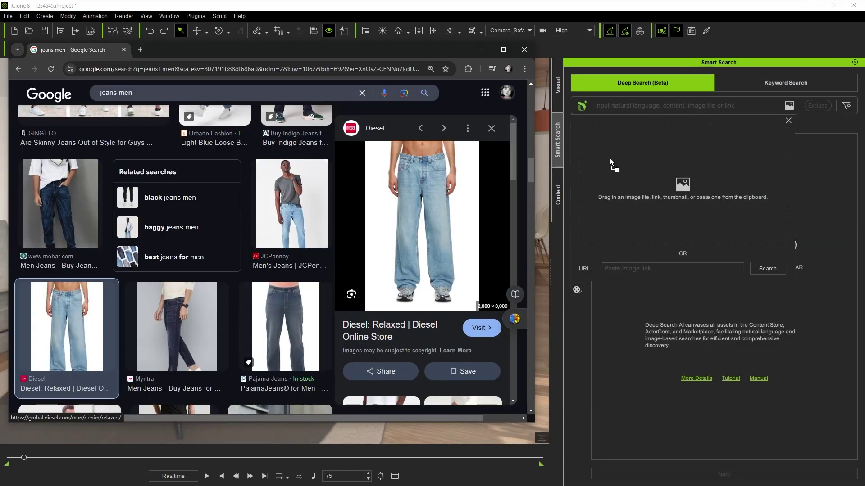
drag(610, 158, 622, 162)
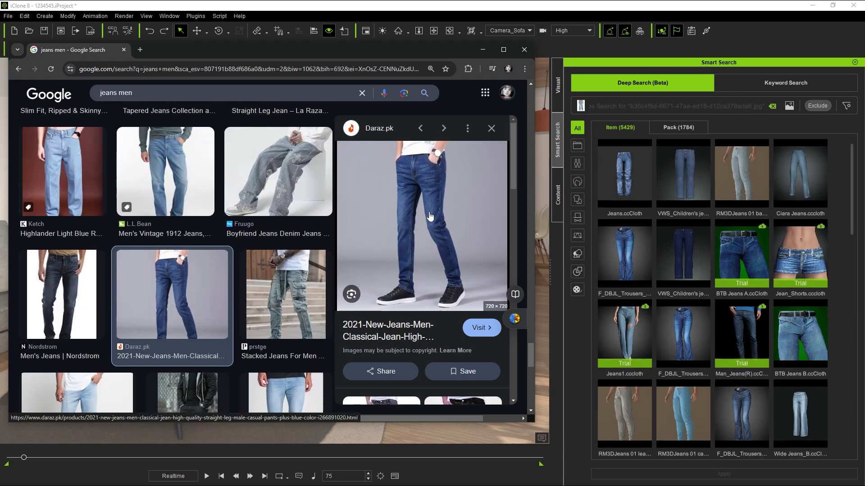
Step: Image-search with a second jeans photo and scroll through the jeans results
drag(423, 212, 697, 189)
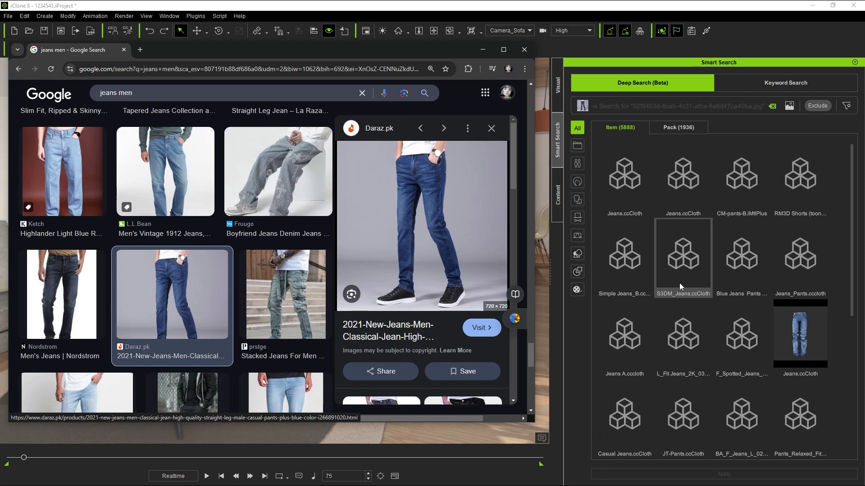
scroll(701, 221, down, 3)
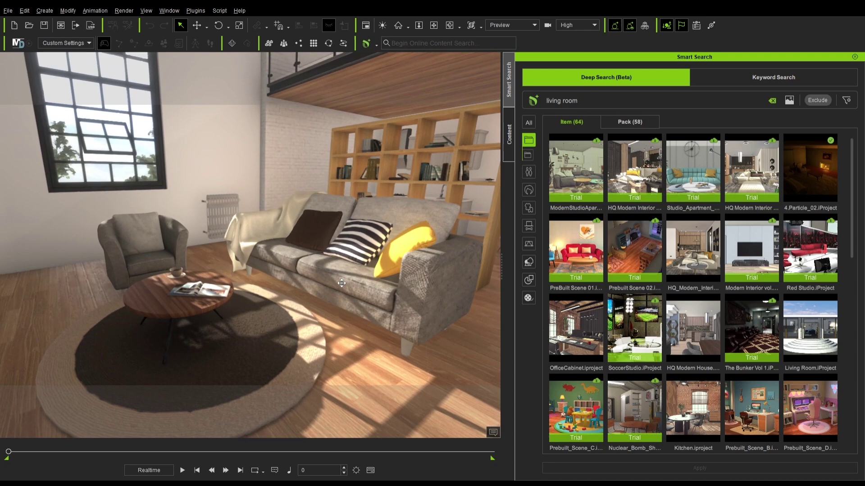
Step: Complete the 'shirt men sweater' query and drop Layered sweater_A4 onto the character
right_drag(339, 283, 343, 253)
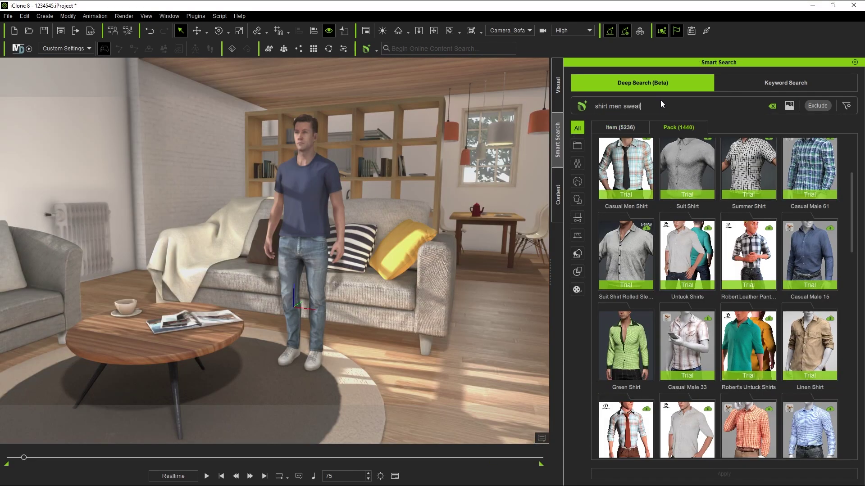
text(er)
scroll(730, 279, down, 1)
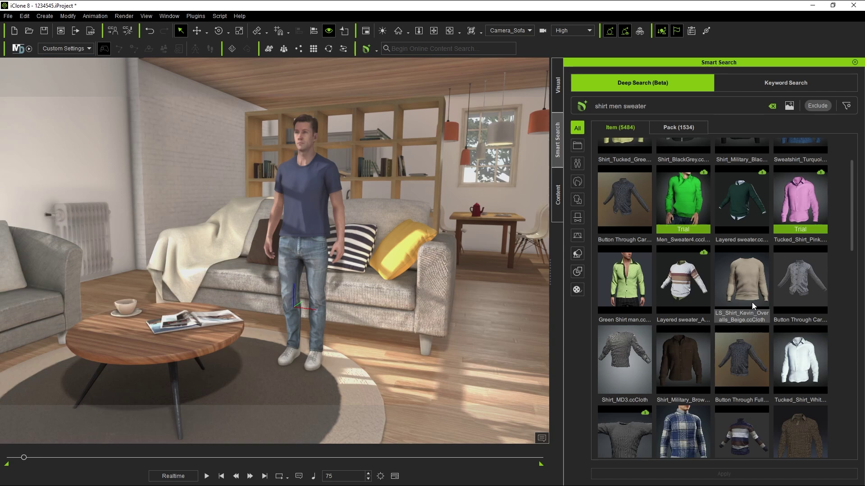
click(689, 278)
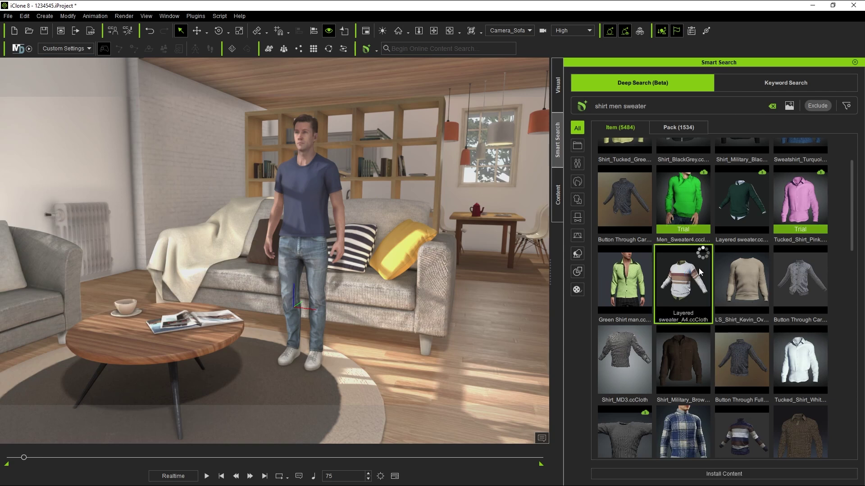
drag(674, 298, 299, 188)
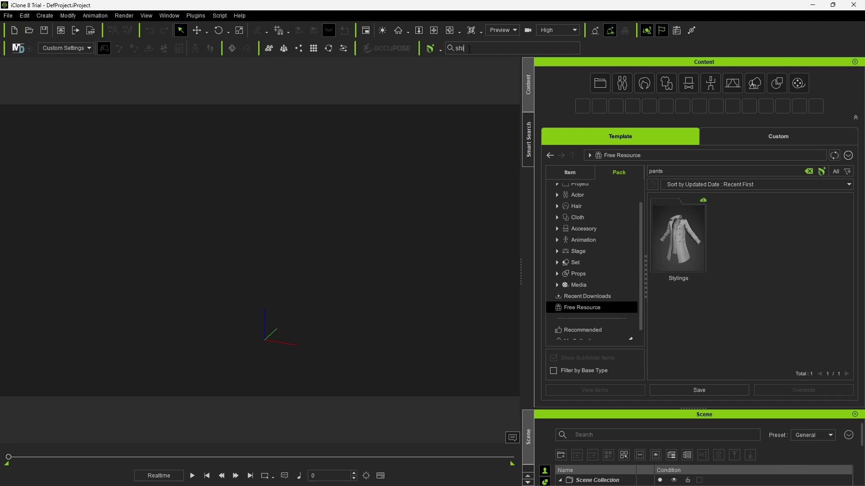
Step: Search the toolbar content for 'shirt'
text(rt)
key(Return)
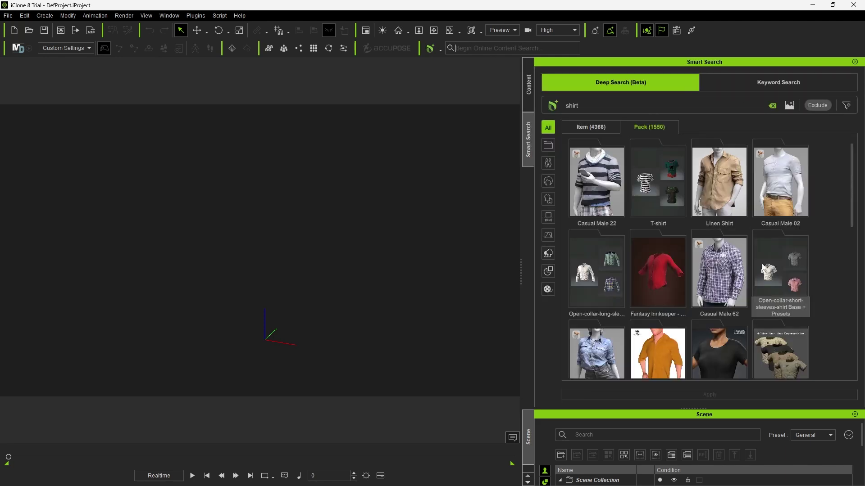
scroll(763, 269, down, 1)
Step: Open Smart Search from the Plugins menu and deep-search the 'pants' query
click(195, 15)
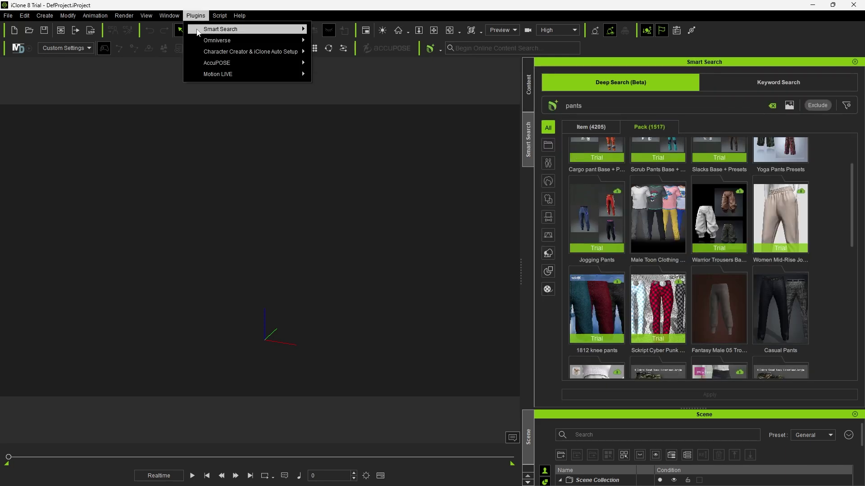
mouse_move(271, 28)
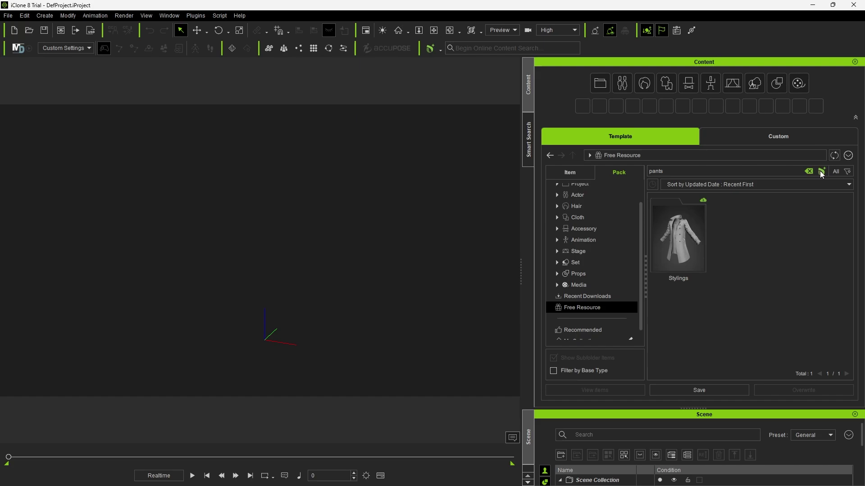
click(824, 172)
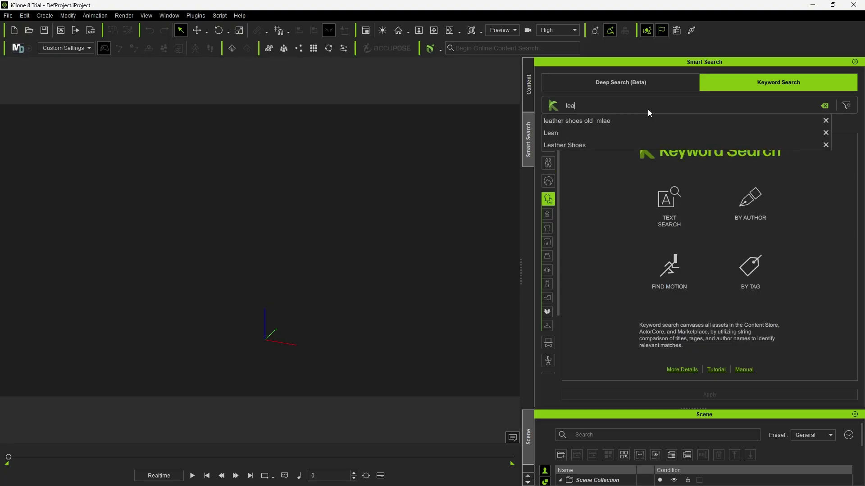
Step: Search 'leather shoes male old', then filter men wear by clothing category and toggle Item/Pack views
text(ther )
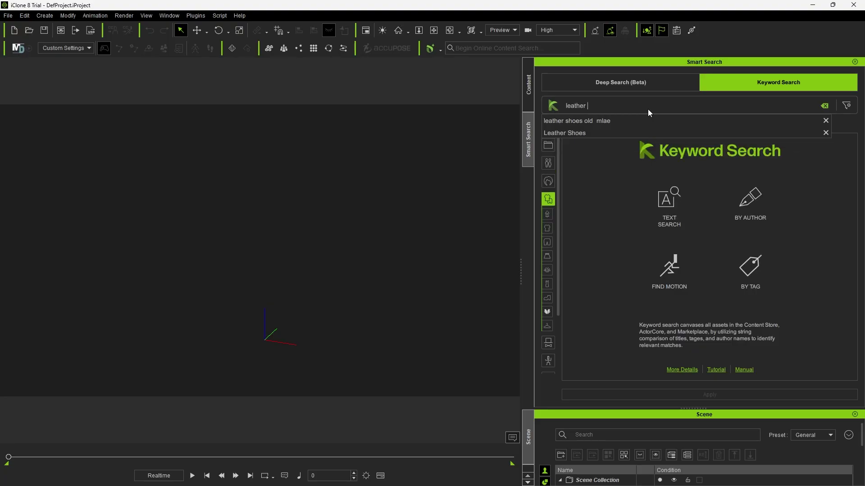
text(shoes)
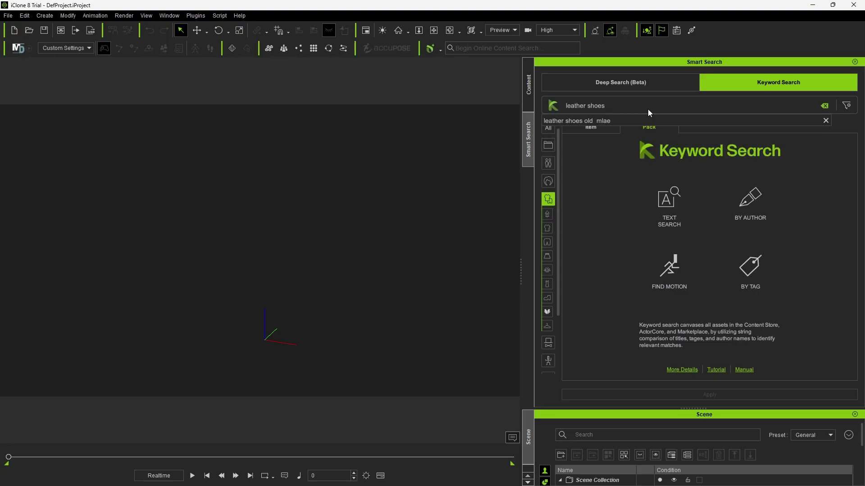
text( male old)
key(Return)
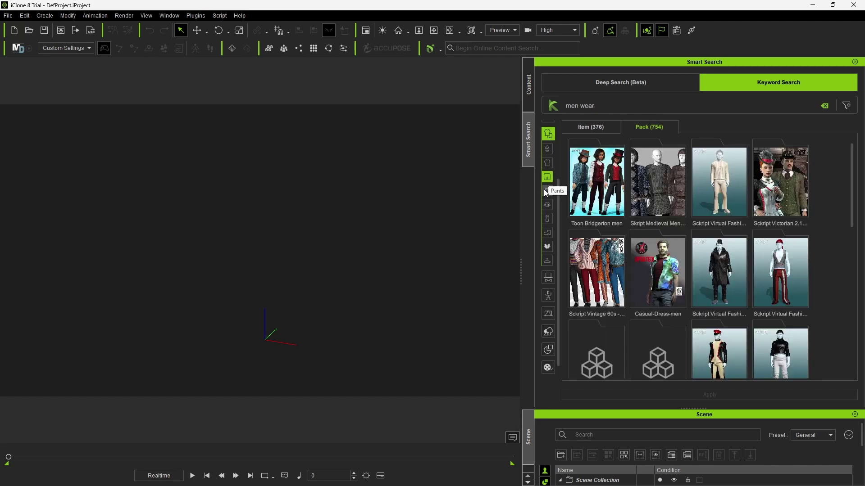
click(546, 191)
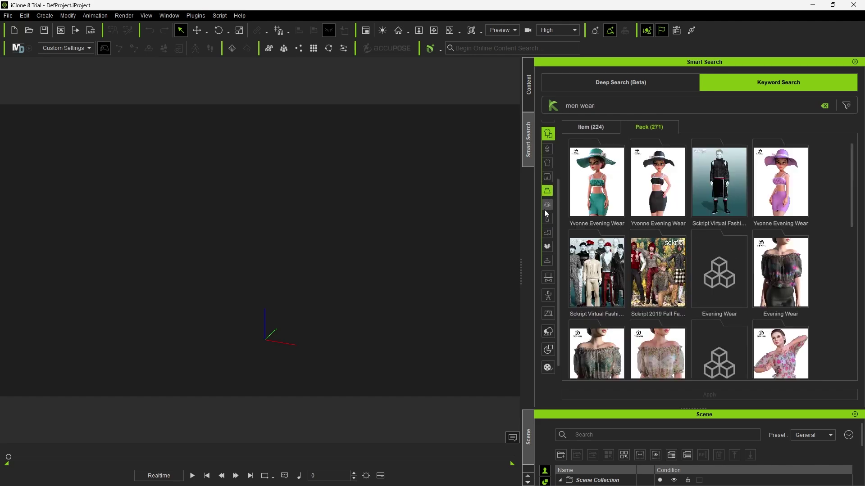
click(546, 177)
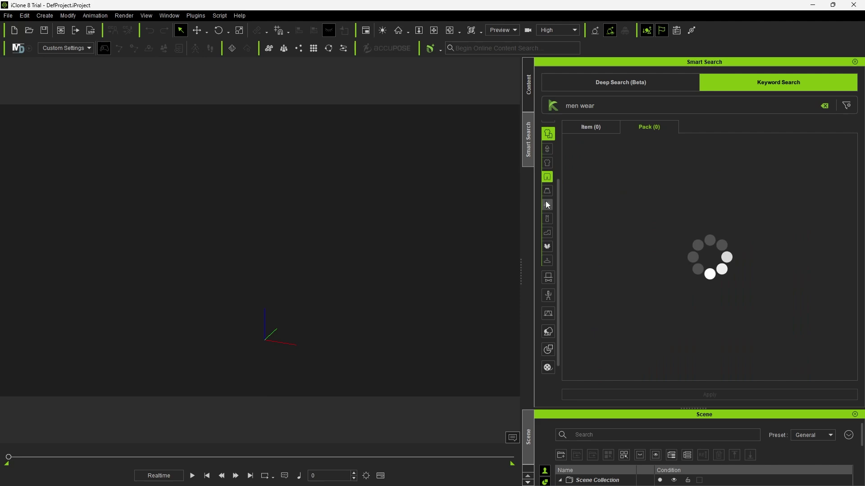
click(547, 247)
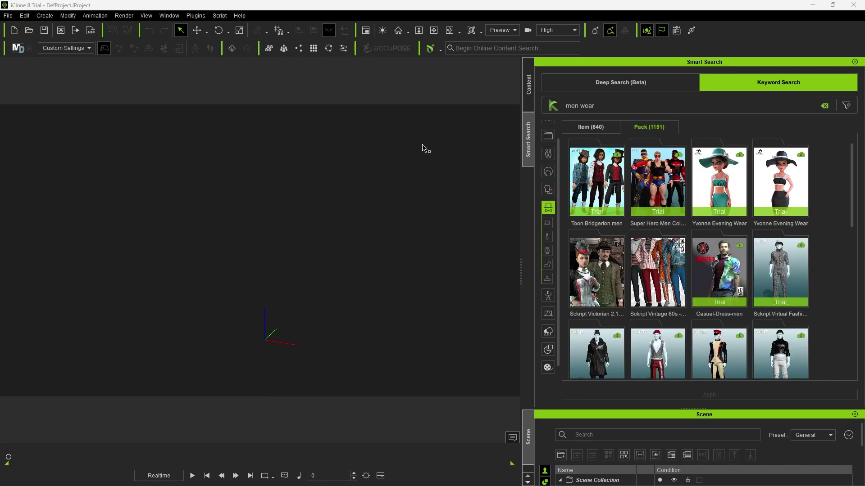
click(603, 126)
click(630, 126)
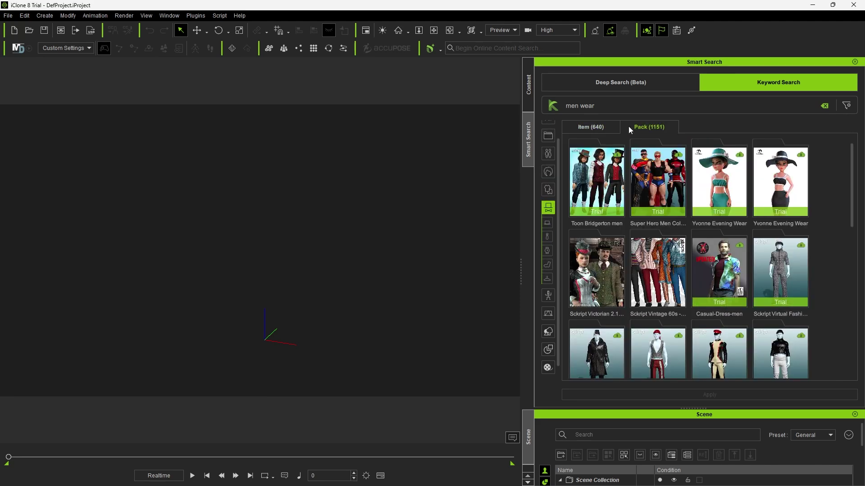
click(606, 126)
Step: Clear the query and search for 'red shoes'
click(824, 106)
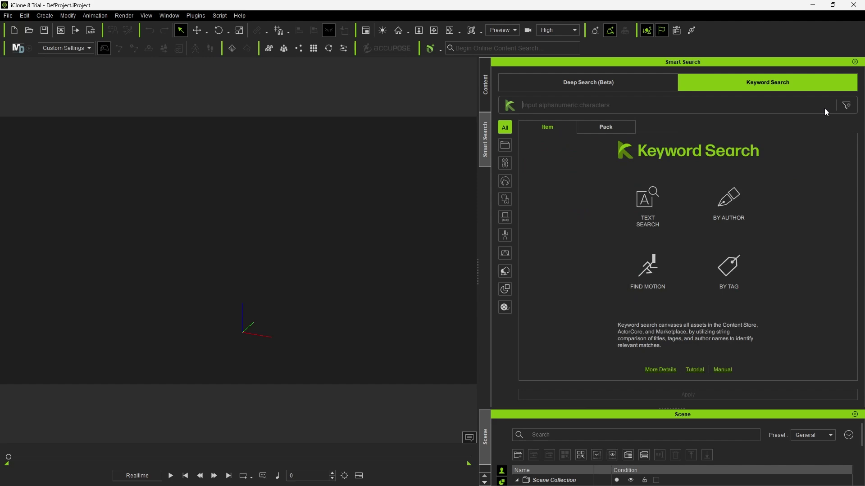
text(red shoes)
key(Return)
Step: Exclude 'Sckript' from the results and rerun the search, narrowing it to 1800 items
text(Sckript)
key(Return)
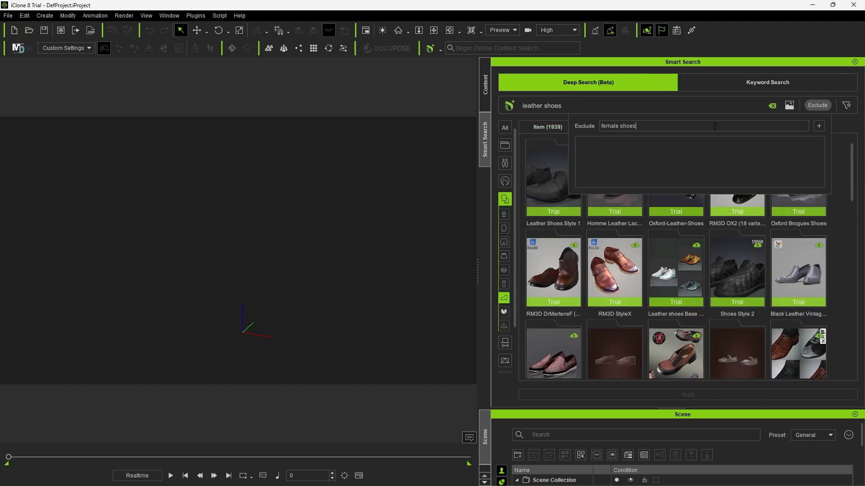
key(Return)
scroll(761, 215, down, 3)
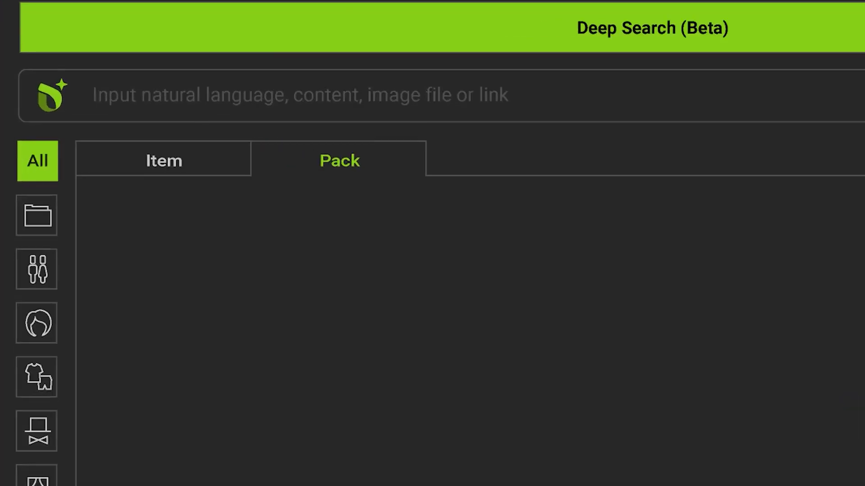
Step: Search the German query 'Moderne Lederstiefel für Frauen' and browse the women's boots results
text(Moderne Lederstiefel für Frauen)
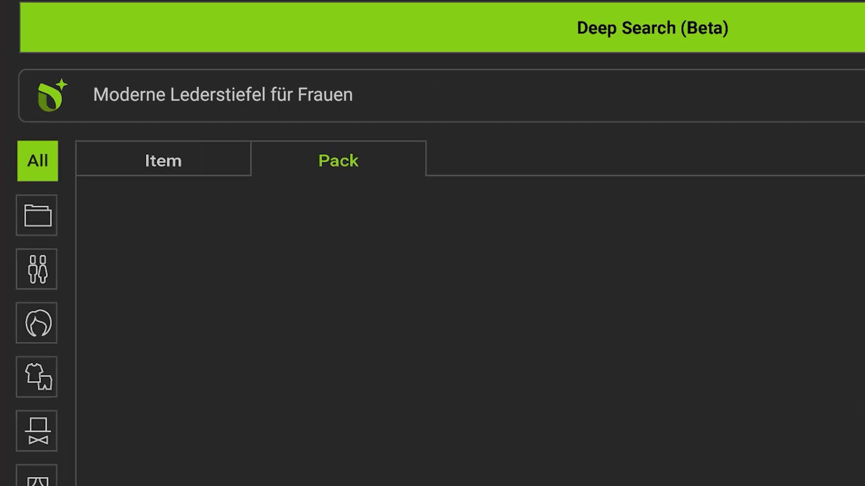
key(Return)
scroll(847, 123, down, 3)
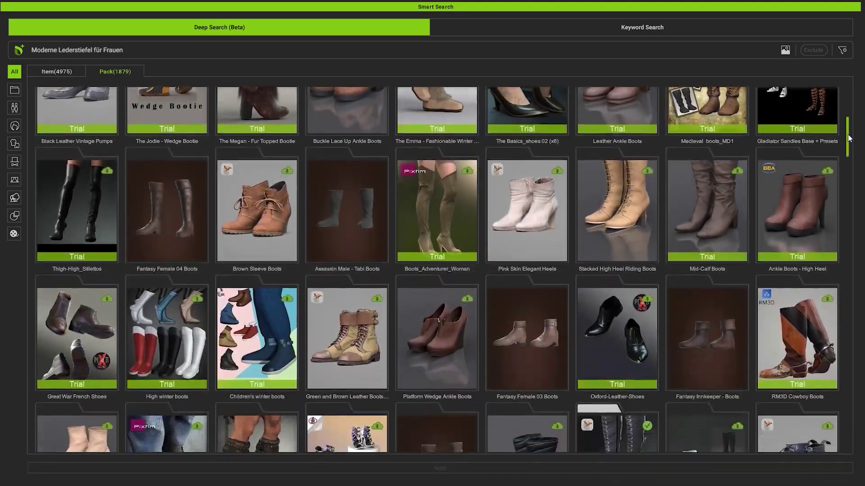
scroll(848, 138, down, 3)
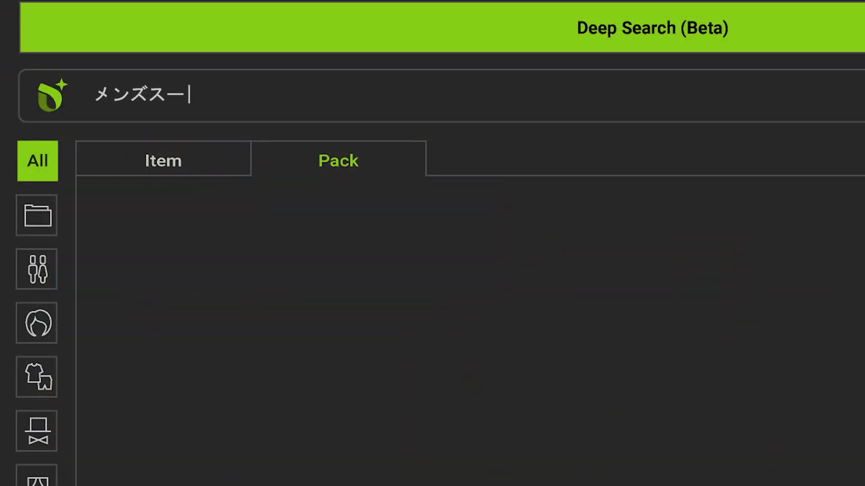
Step: Search the Japanese query 'メンズスーツ' and scroll through the men's suit packs
text(ツ)
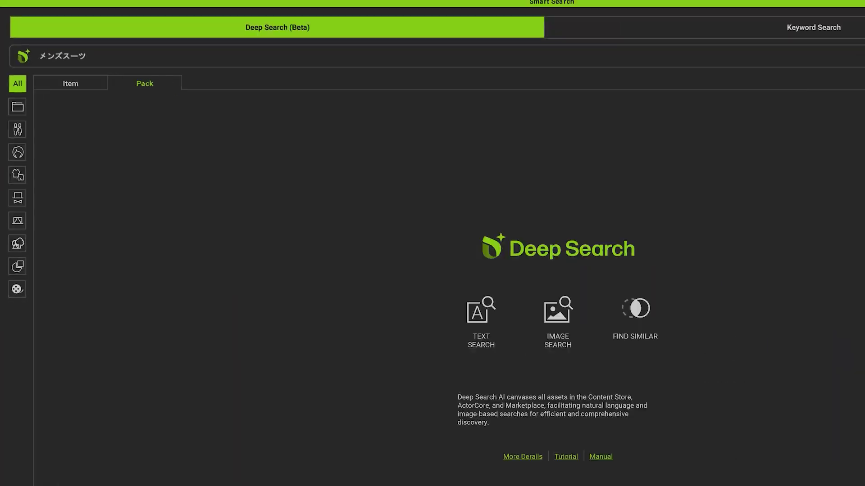
key(Return)
scroll(849, 146, down, 3)
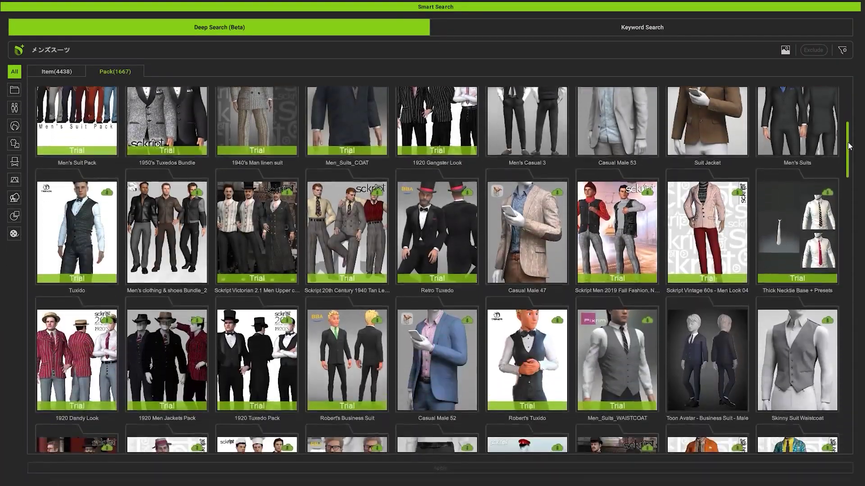
scroll(849, 146, down, 3)
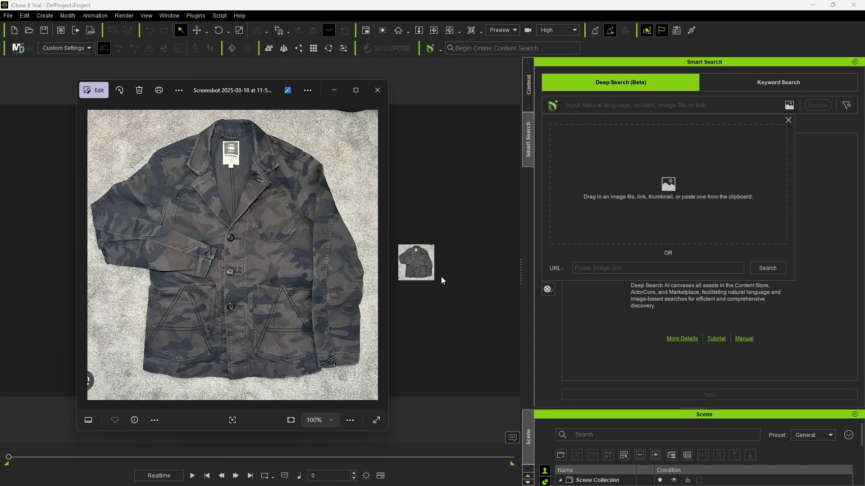
Step: Image-search the camouflage jacket screenshot and scroll the 5051 jacket results
drag(441, 279, 666, 215)
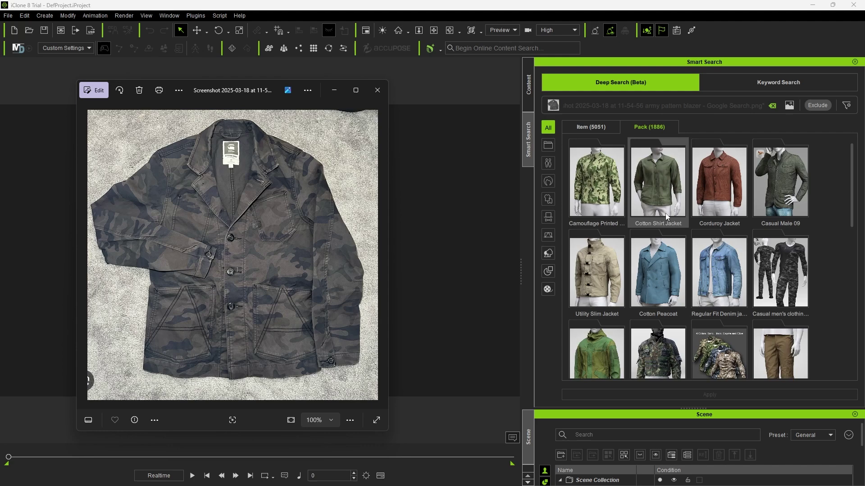
scroll(666, 213, down, 2)
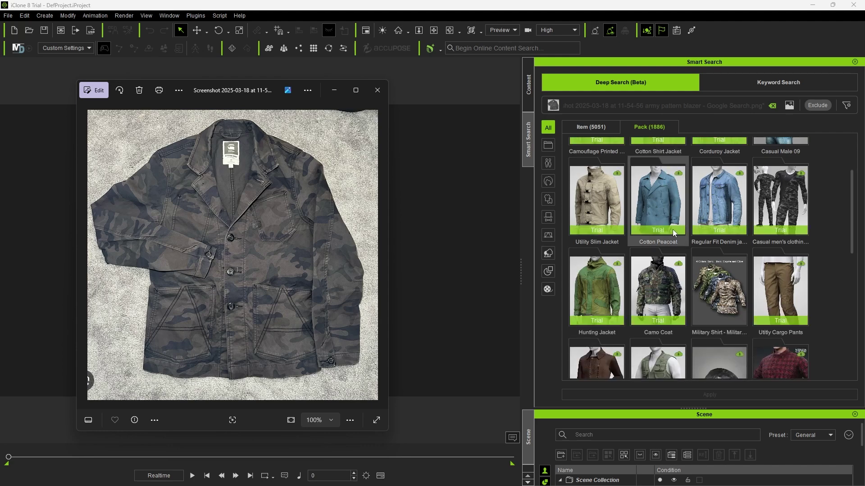
scroll(673, 233, down, 3)
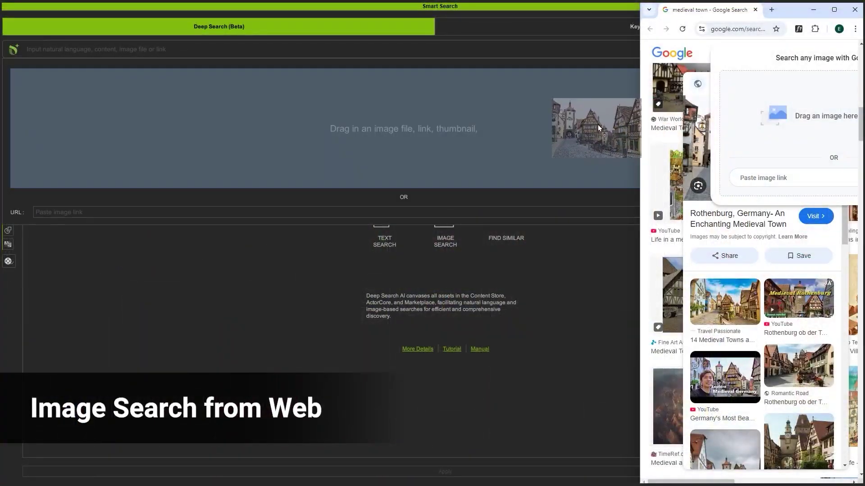
Step: Image-search with a medieval town thumbnail, then clip the denim jacket area of a photo
drag(599, 128, 598, 128)
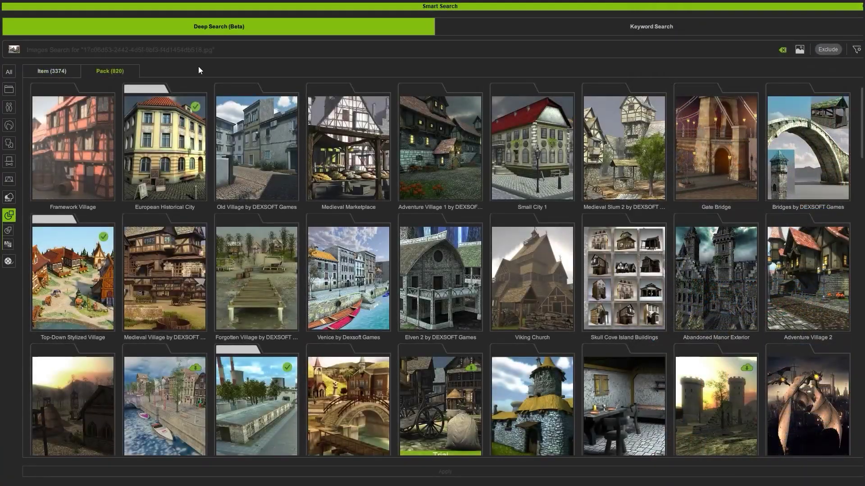
mouse_move(663, 168)
mouse_down()
mouse_move(786, 329)
mouse_move(842, 343)
mouse_up()
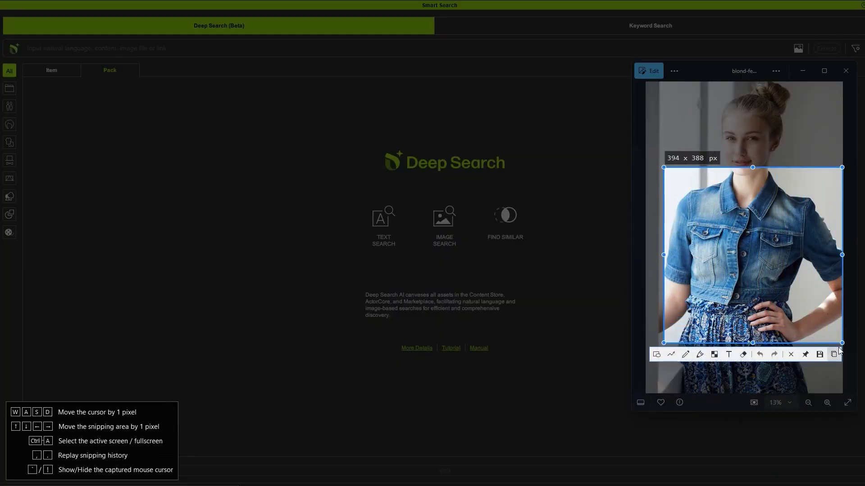
Step: Image-search with the clipped denim jacket, then with the local camouflage PNG file
click(834, 354)
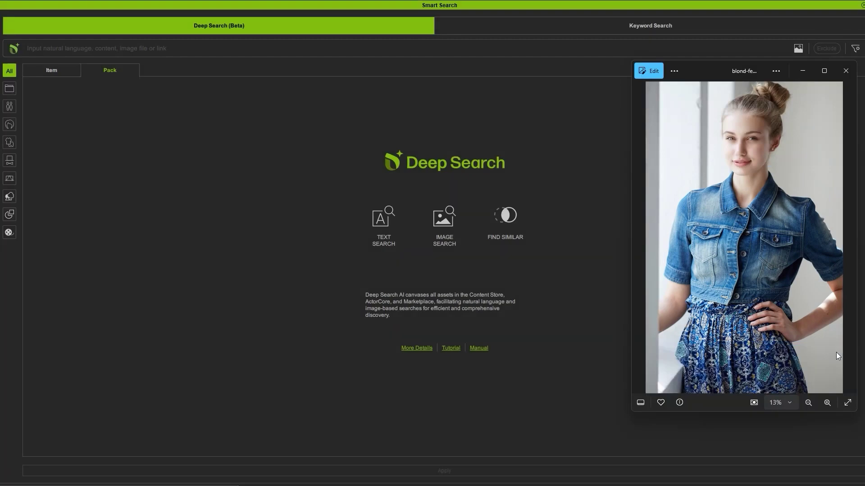
click(798, 49)
key(ctrl+v)
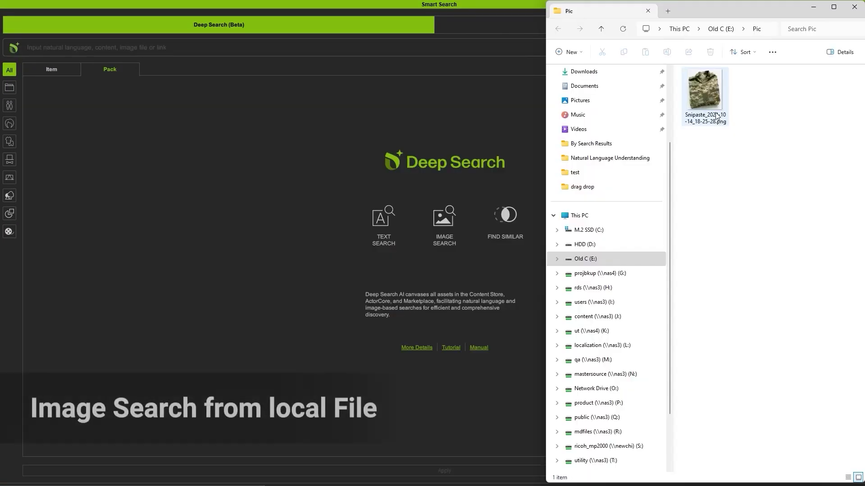
drag(715, 102, 399, 84)
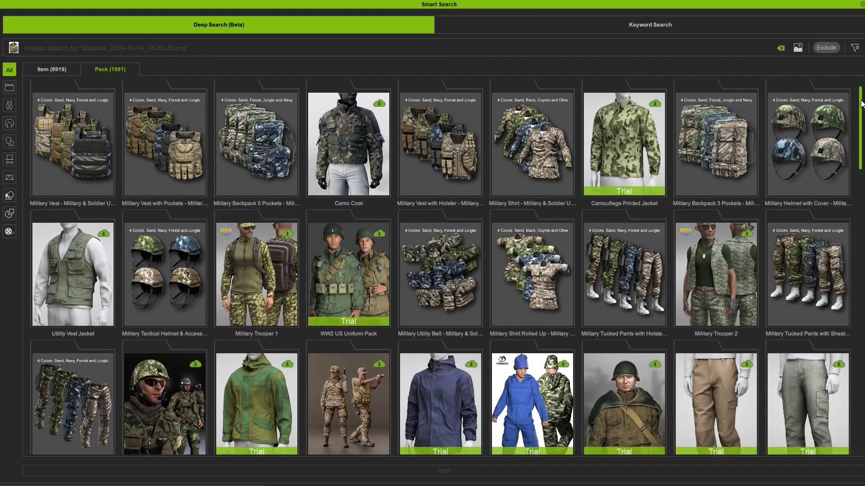
drag(862, 96, 863, 212)
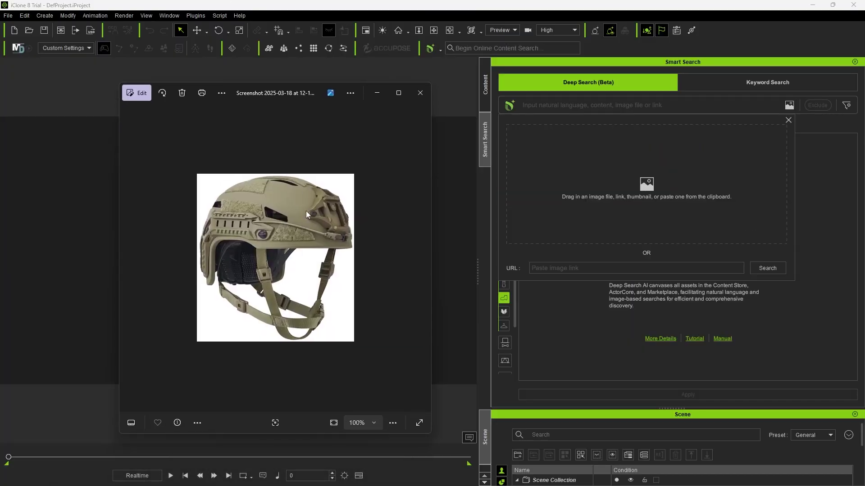
Step: Image-search the helmet photo and place B219_Helmet upright in the scene
drag(275, 258, 627, 197)
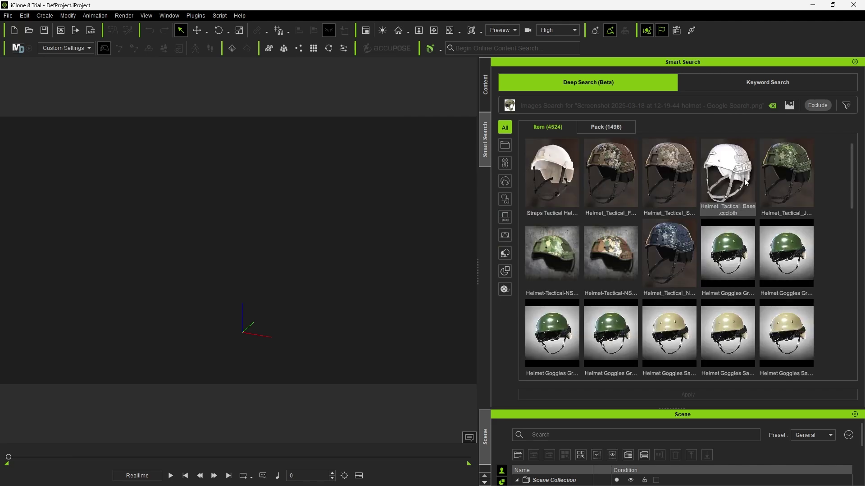
scroll(744, 178, down, 1)
scroll(744, 178, down, 2)
scroll(744, 178, up, 1)
click(615, 217)
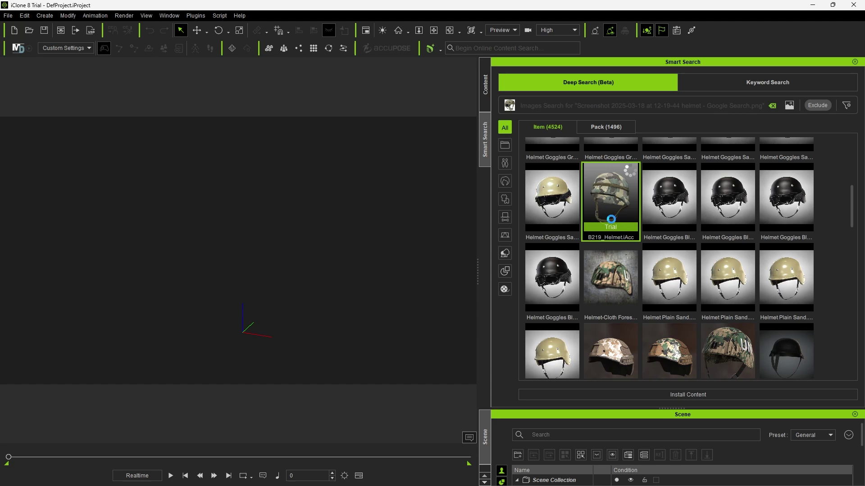
drag(612, 224, 252, 214)
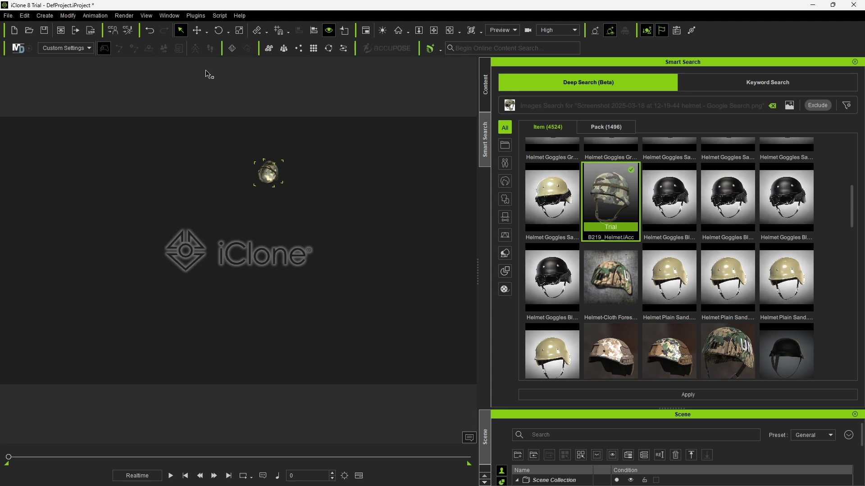
drag(283, 158, 259, 247)
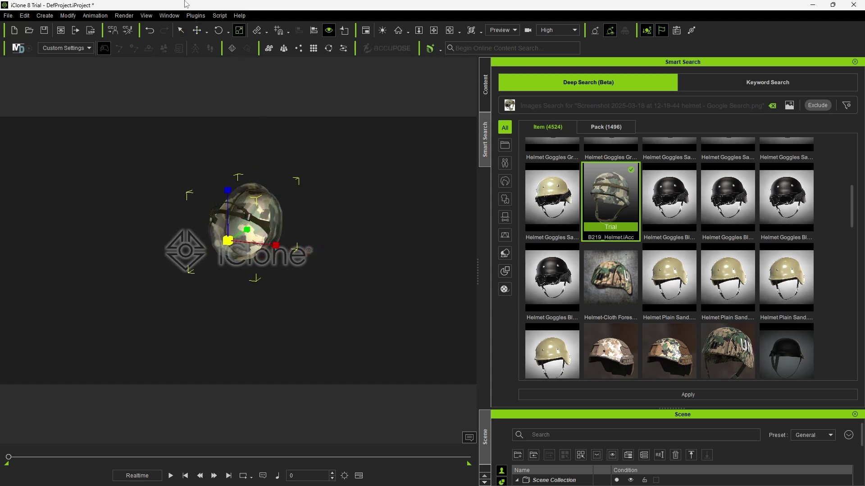
drag(252, 211, 231, 214)
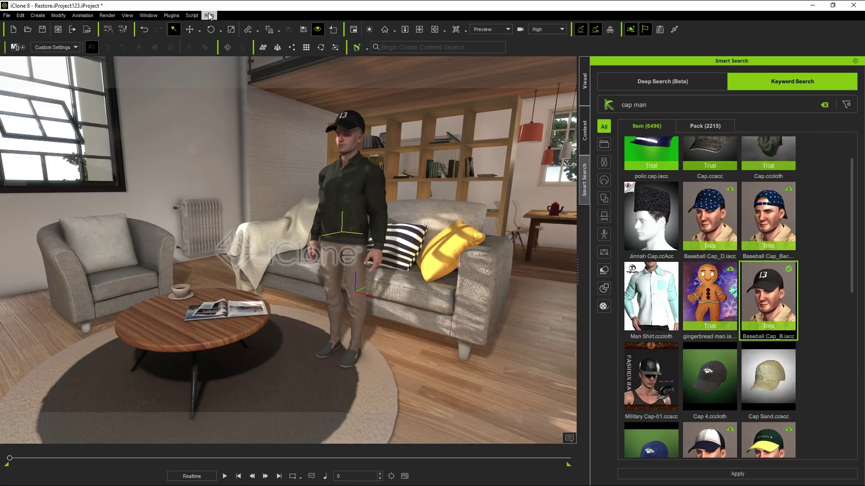
Step: Show the project's unpurchased items from the Help menu and move the list aside
click(209, 15)
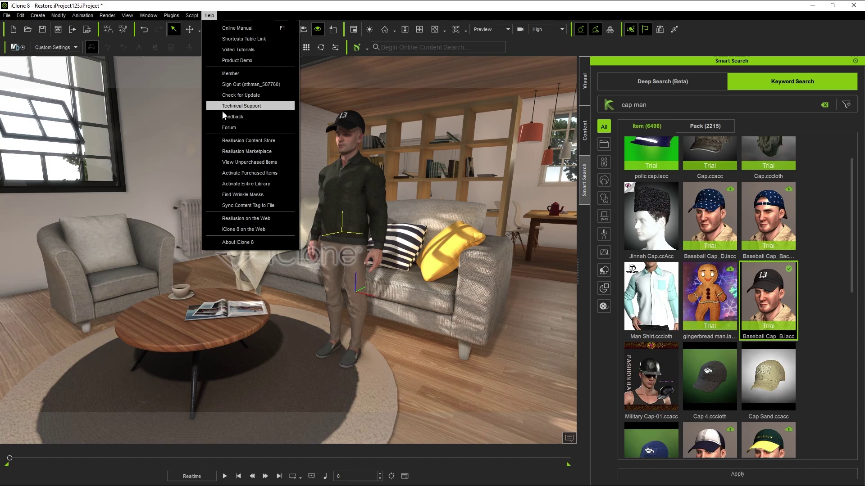
click(258, 163)
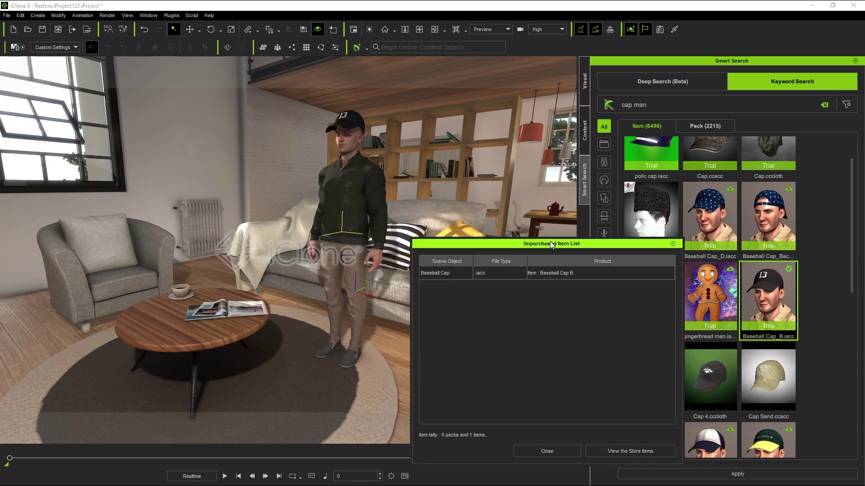
drag(551, 244, 235, 136)
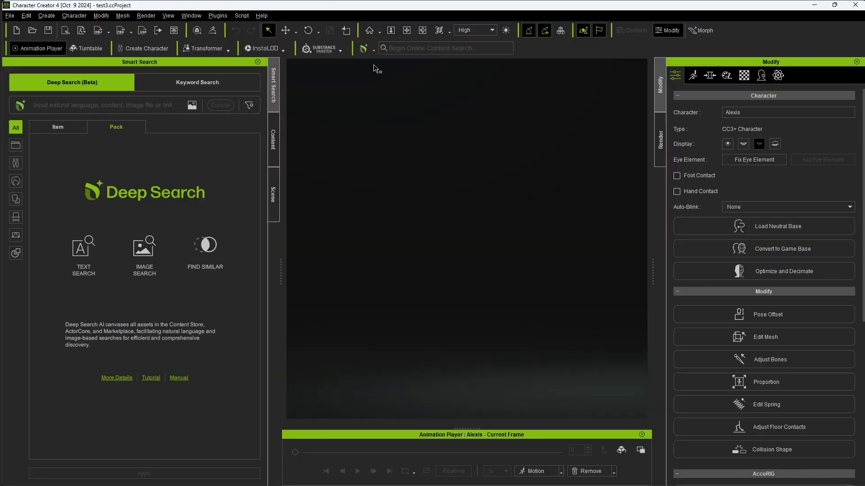
Step: Search 'warrior' in Character Creator and select the Alexis character
text(war)
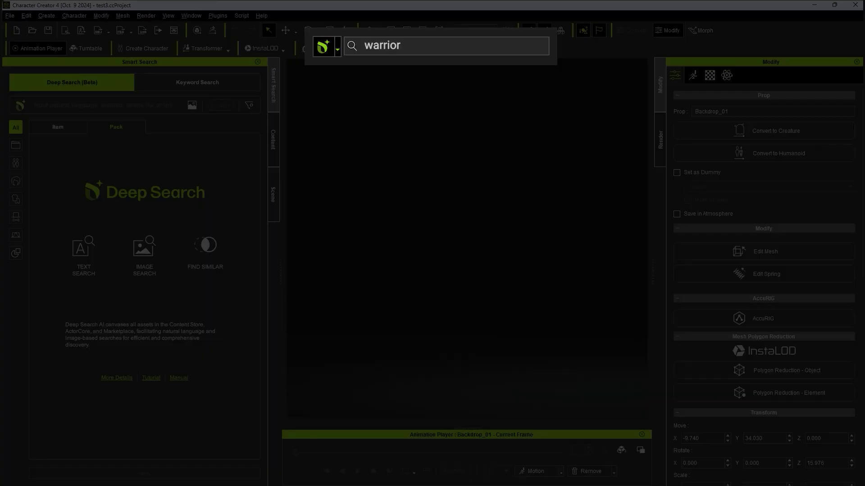
text(rior)
key(Return)
click(431, 392)
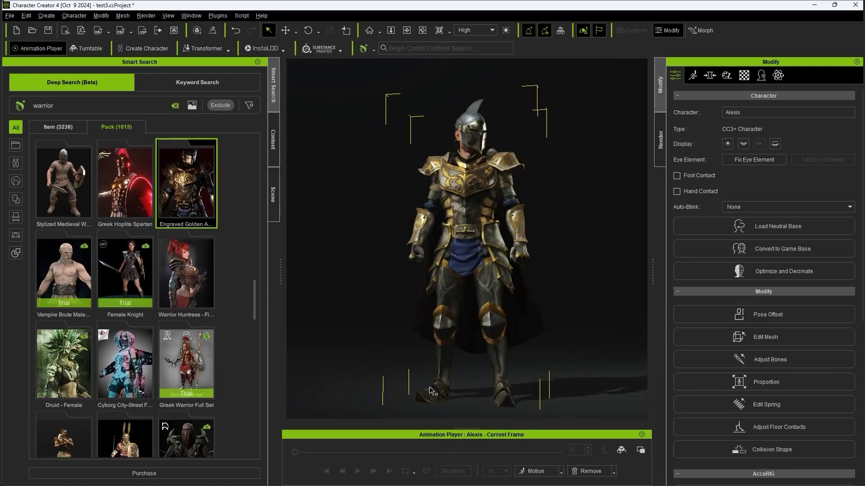
Step: Image-search a white horse web photo and load Horse & Tack - Arabian Horse
text(te Horse)
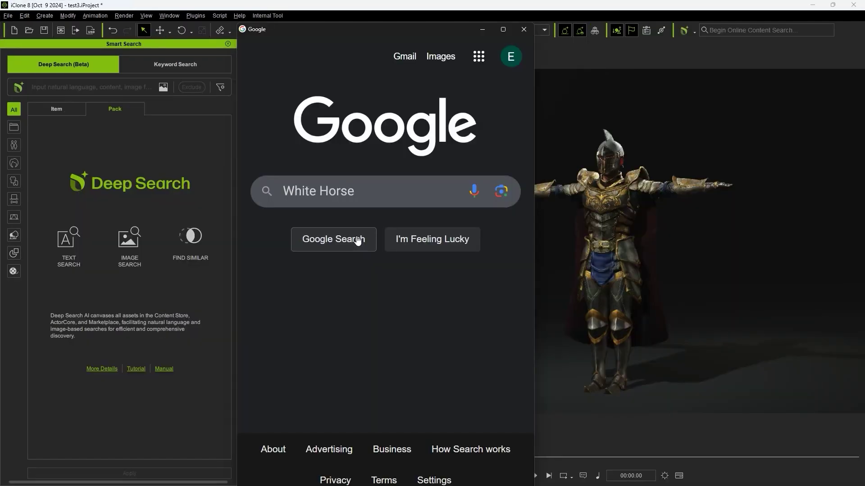
click(357, 241)
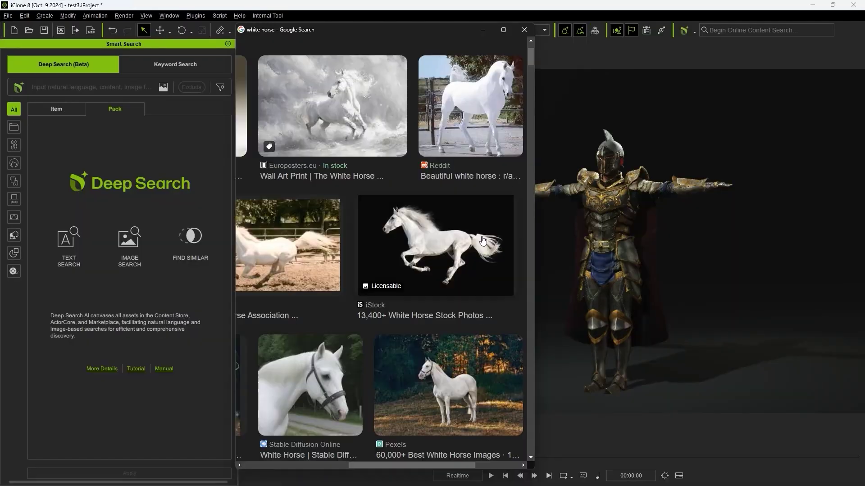
drag(434, 241, 126, 168)
click(107, 167)
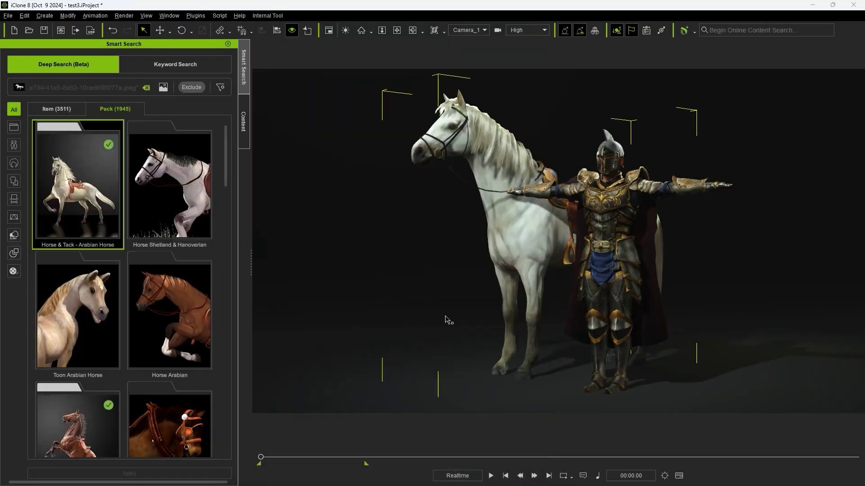
Step: Keyword-search 'Horse' in the Animation category and drop a horse motion into the scene
click(223, 66)
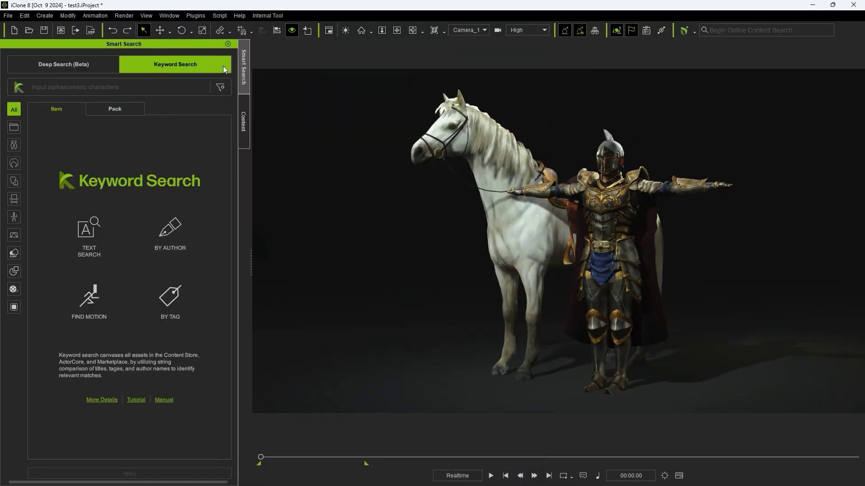
click(14, 218)
click(112, 87)
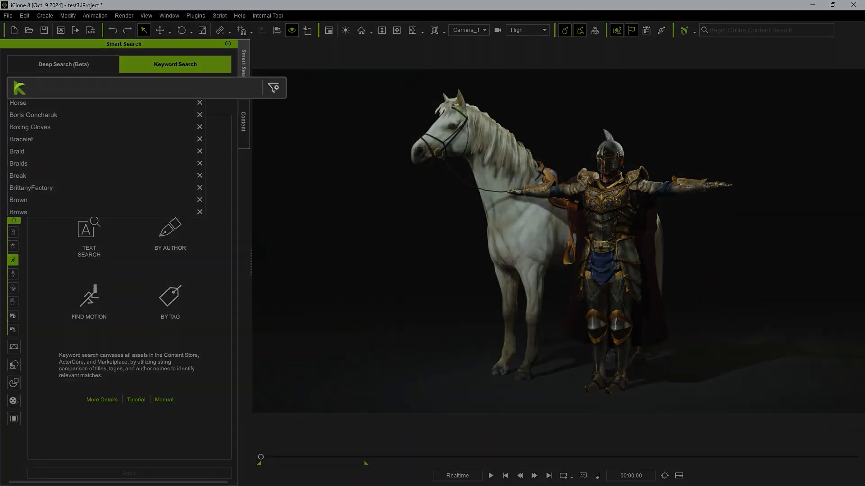
text(Horse)
key(Return)
drag(150, 165, 595, 209)
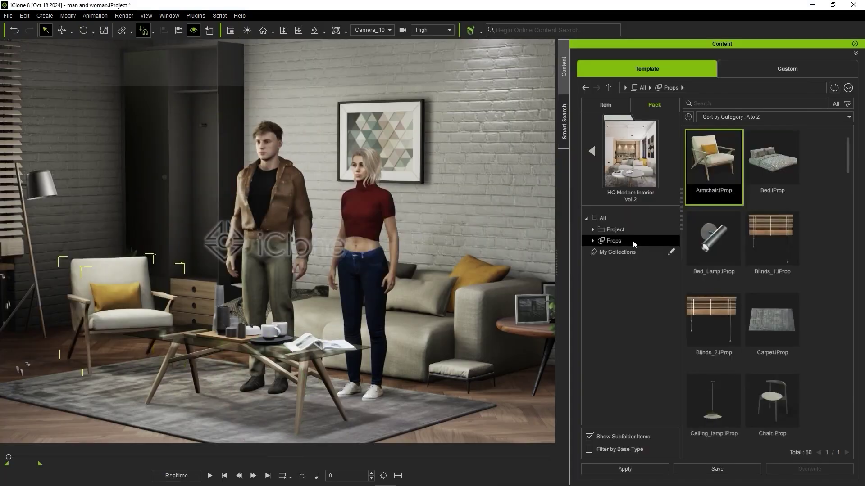
Step: Run Deep Search Similar on Armchair.iProp to list matching chairs and sofas
right_click(713, 155)
click(729, 286)
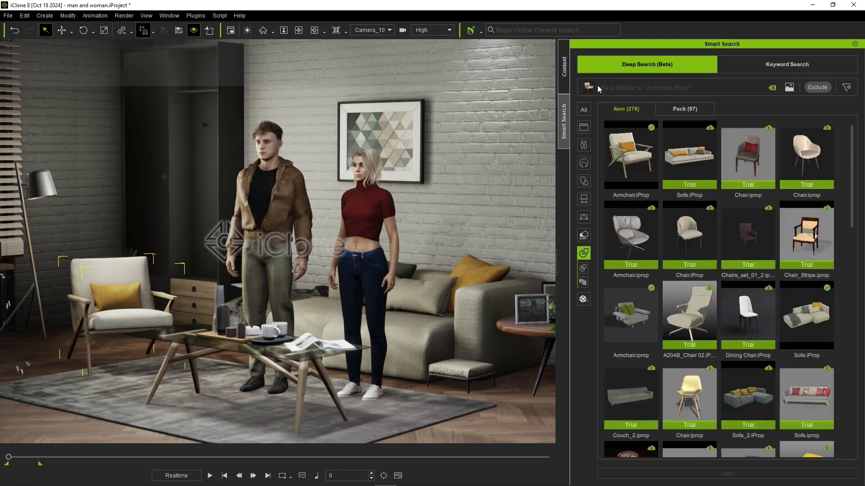
mouse_move(592, 91)
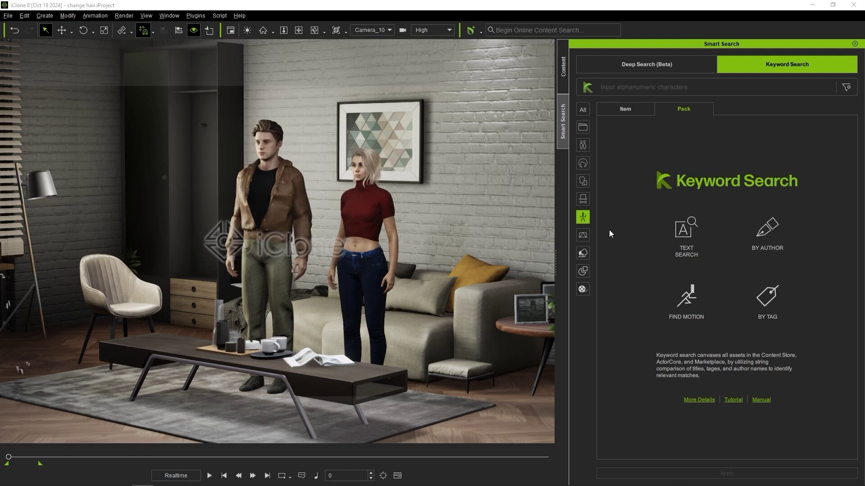
click(731, 90)
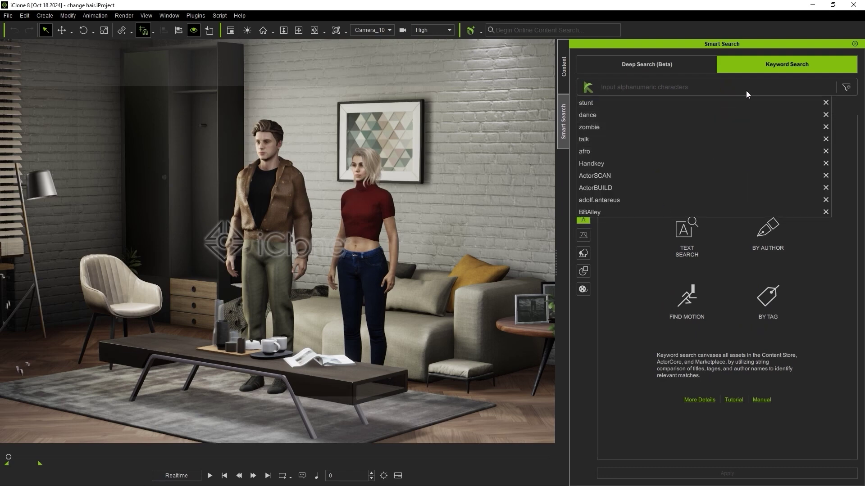
text(re)
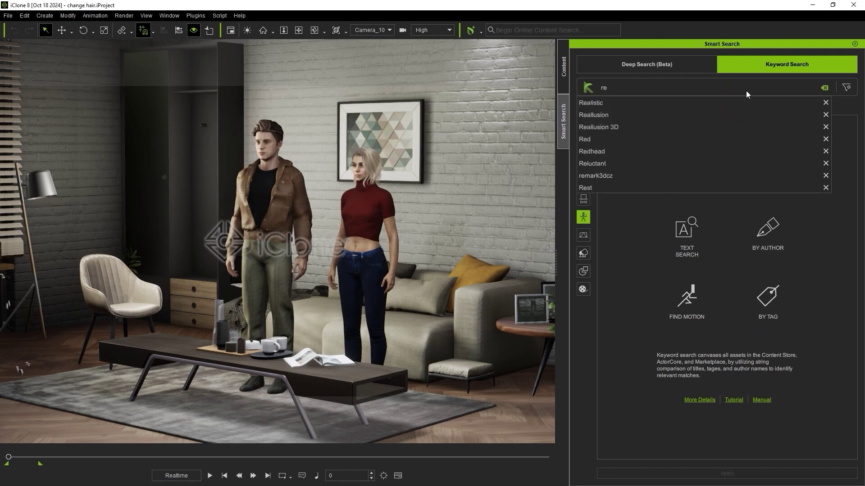
click(734, 127)
right_click(763, 165)
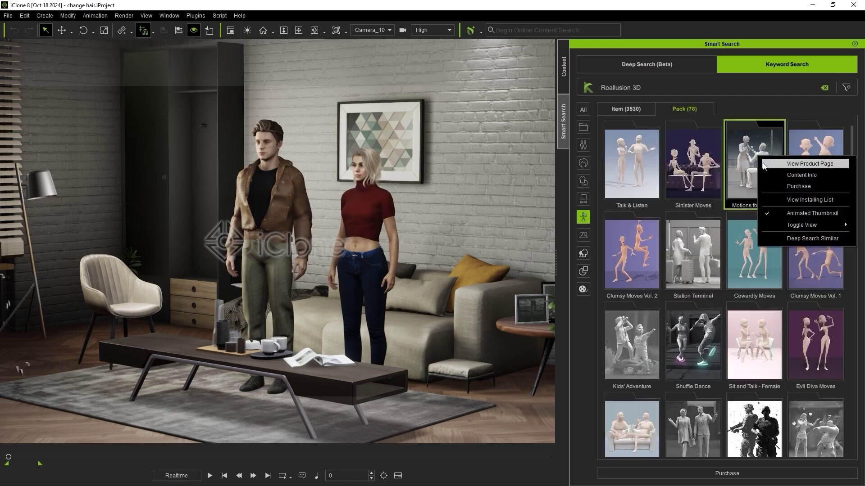
click(802, 175)
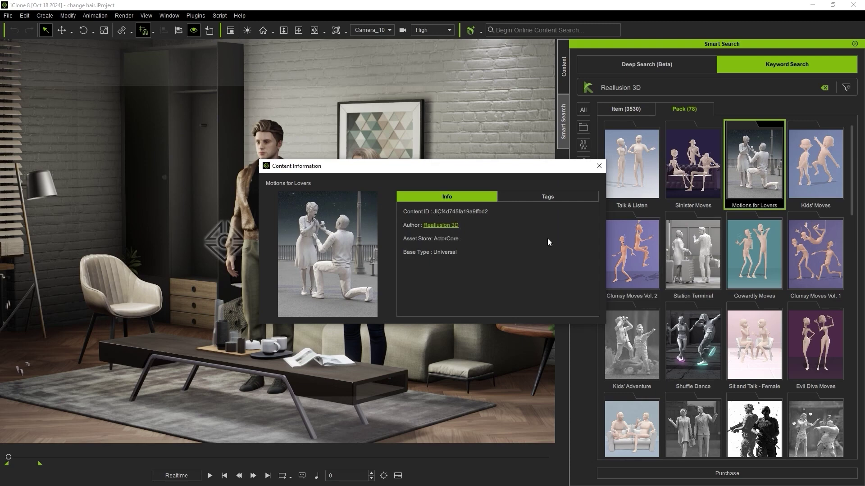
click(599, 166)
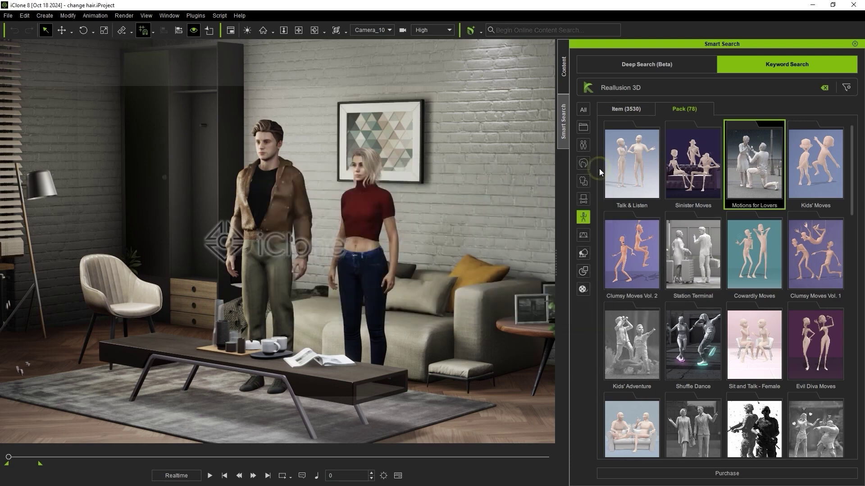
click(823, 88)
click(745, 91)
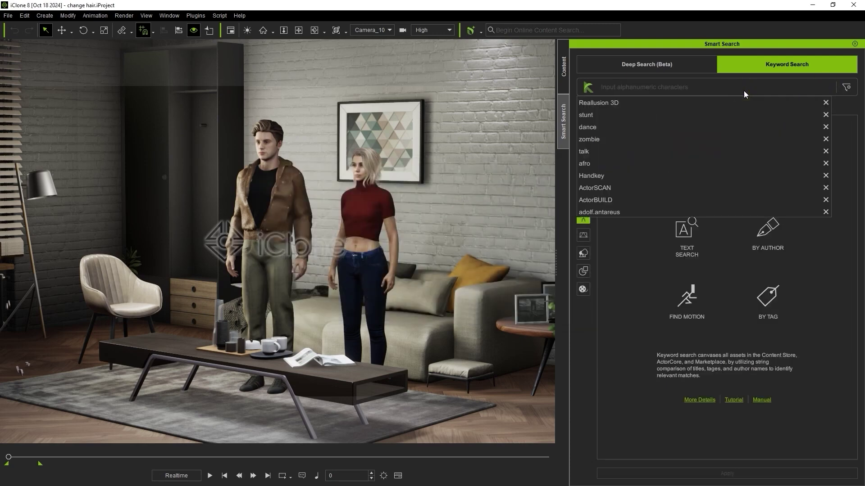
Step: Search 'sofa' items and apply LivingRoom_SofaChat_M to the man, turning him toward the camera
text(sofa)
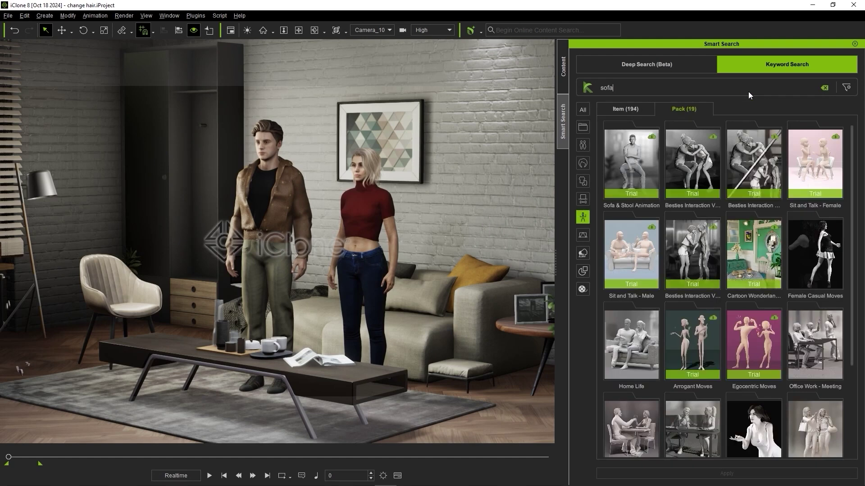
click(644, 112)
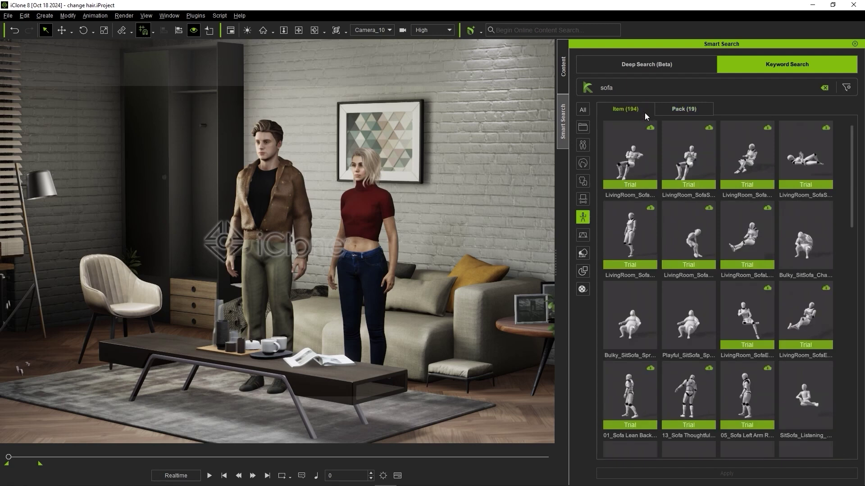
click(636, 182)
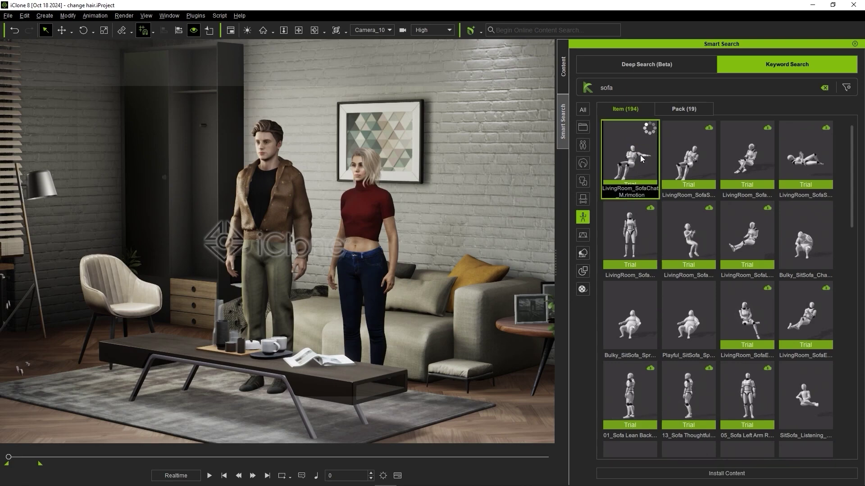
drag(639, 155, 271, 182)
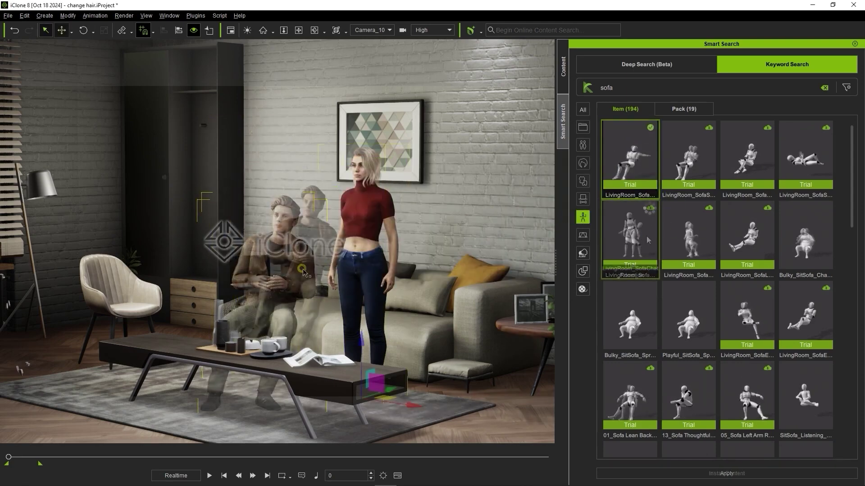
drag(647, 236, 565, 252)
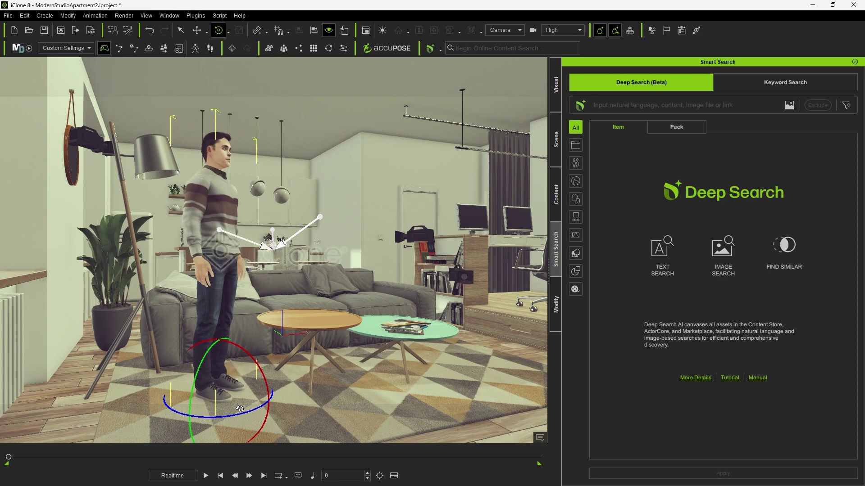
drag(277, 384, 178, 384)
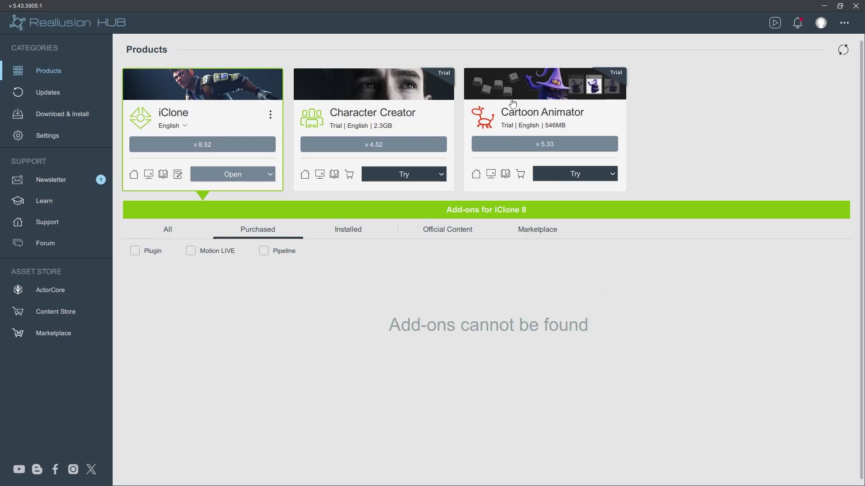
Step: Launch iClone 8 from Reallusion Hub's add-ons list
click(513, 103)
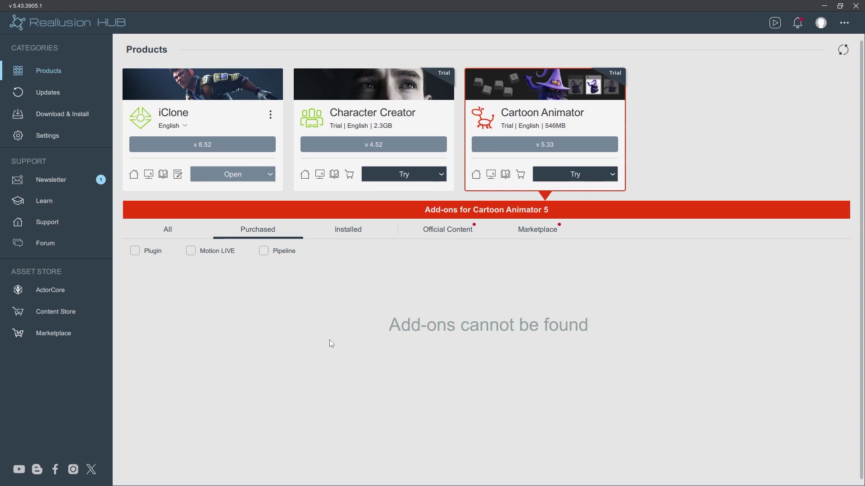
click(230, 122)
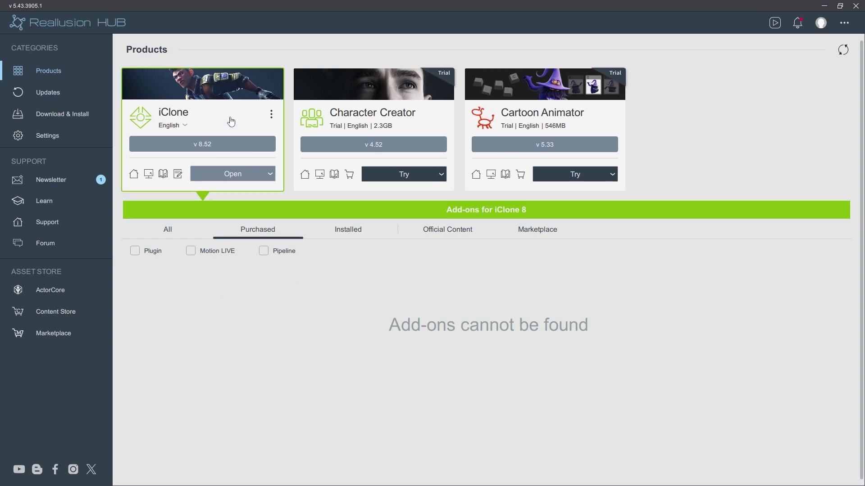
click(231, 174)
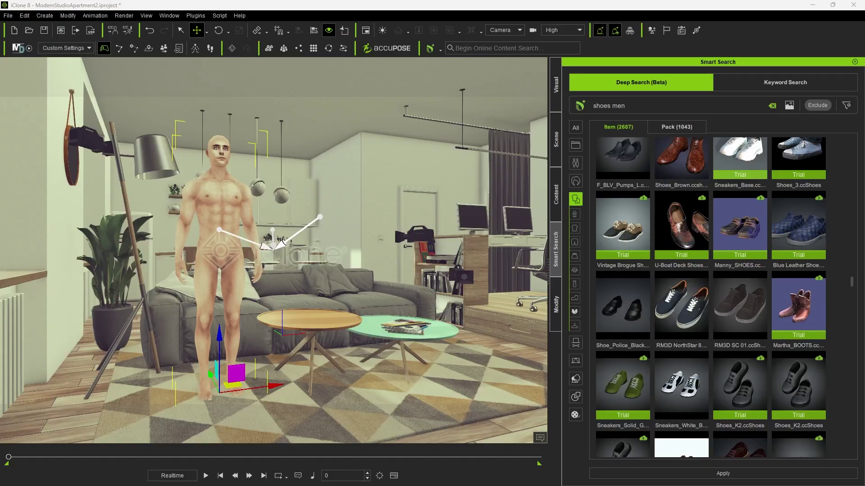
Step: Replace the 'shoes men' Deep Search with a search for 'sweater men'
click(746, 106)
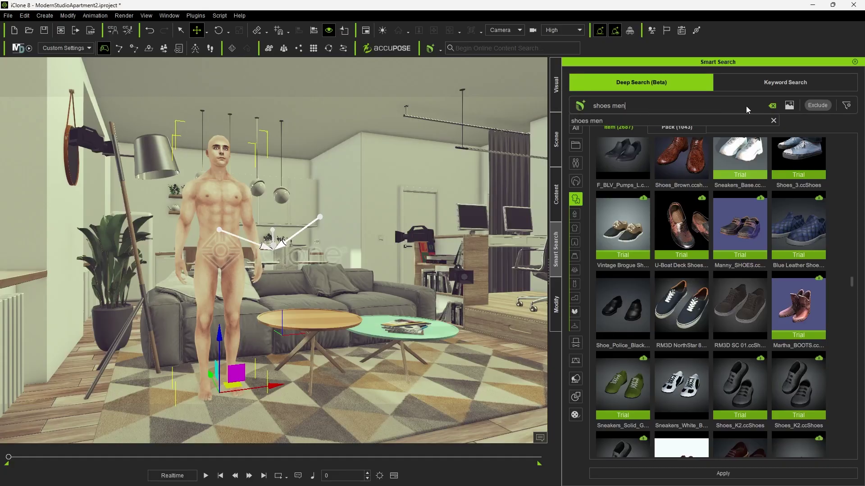
click(769, 107)
click(619, 107)
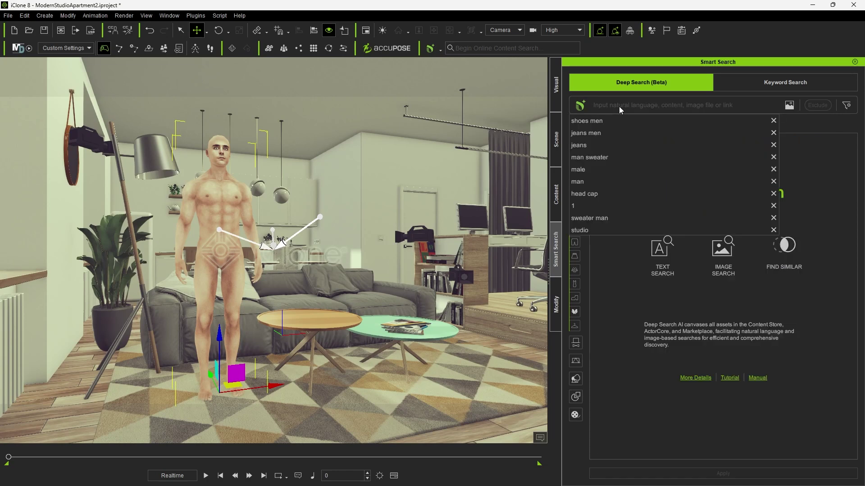
text(sweat)
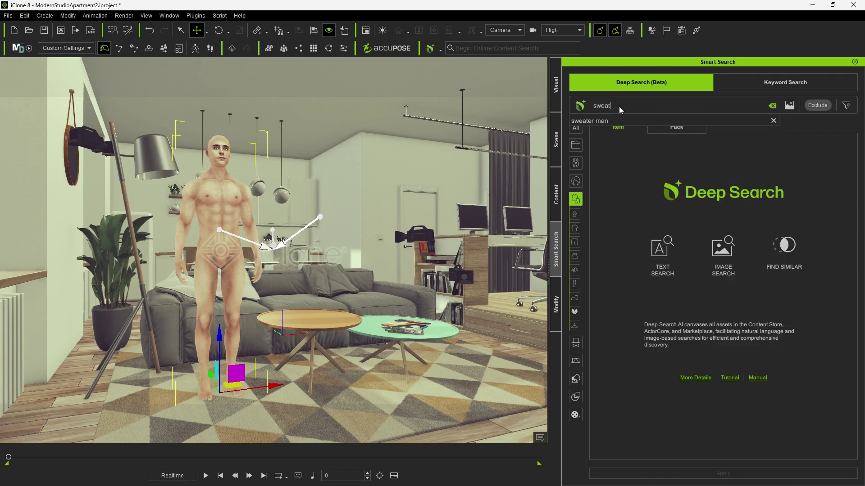
text(er men)
key(Return)
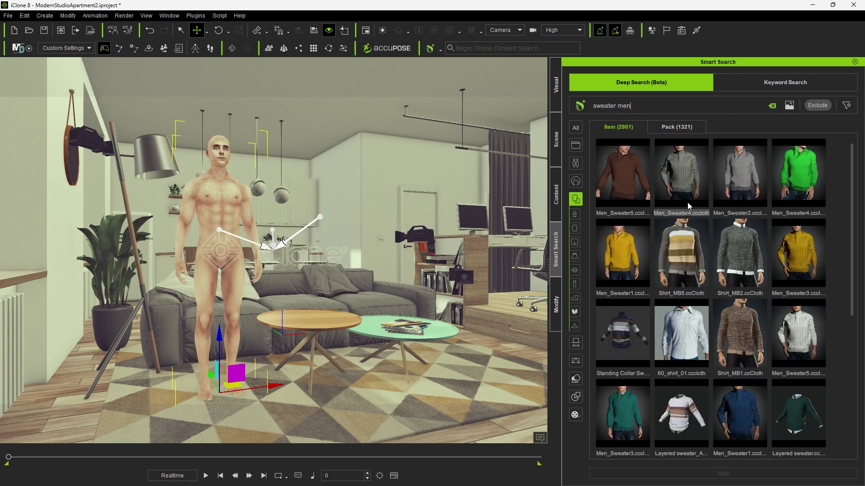
Step: Dress the bare character in Layered sweater_A4
scroll(688, 202, down, 2)
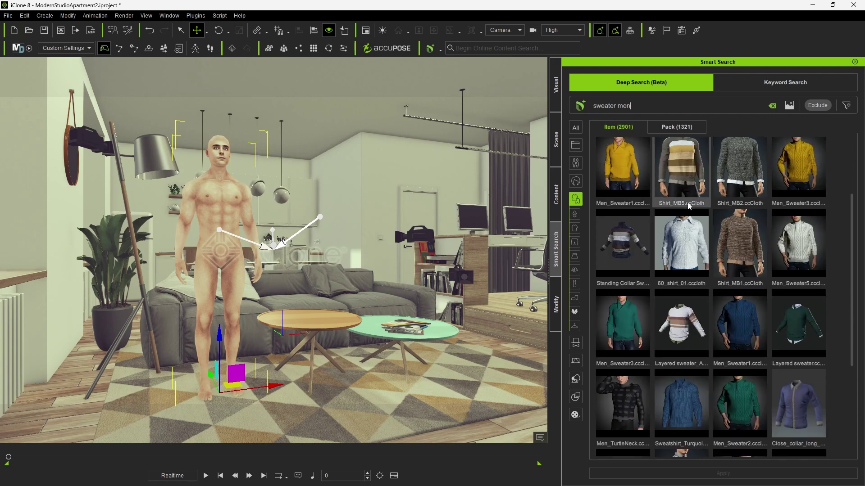
click(689, 293)
drag(690, 293, 243, 252)
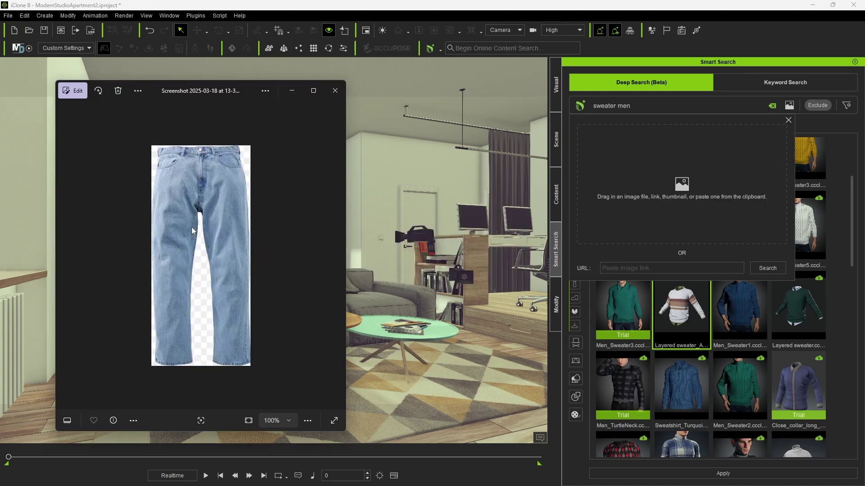
Step: Image-search the light-blue jeans screenshot and dress the character in Slim Jeans_A2
drag(193, 230, 630, 189)
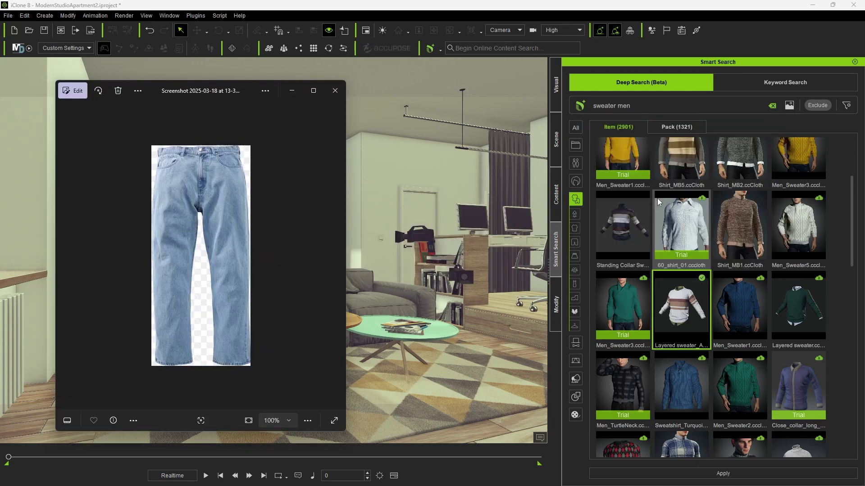
click(291, 91)
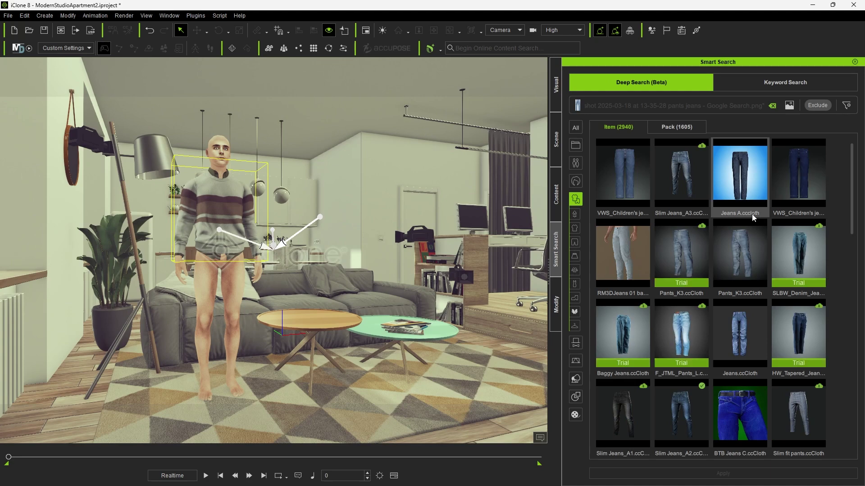
scroll(753, 218, down, 3)
drag(681, 241, 196, 299)
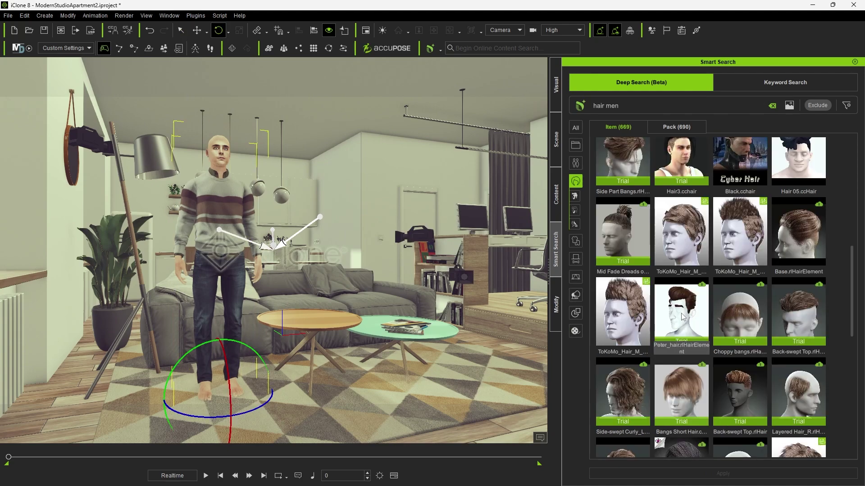
Step: Image-search hairstyles like Back-swept Top, apply Classic short, and turn the character to inspect
scroll(735, 180, down, 3)
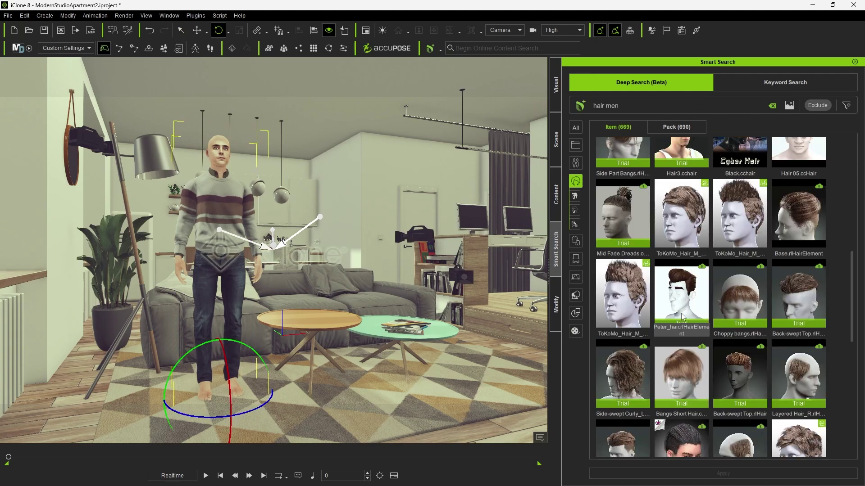
scroll(682, 315, down, 2)
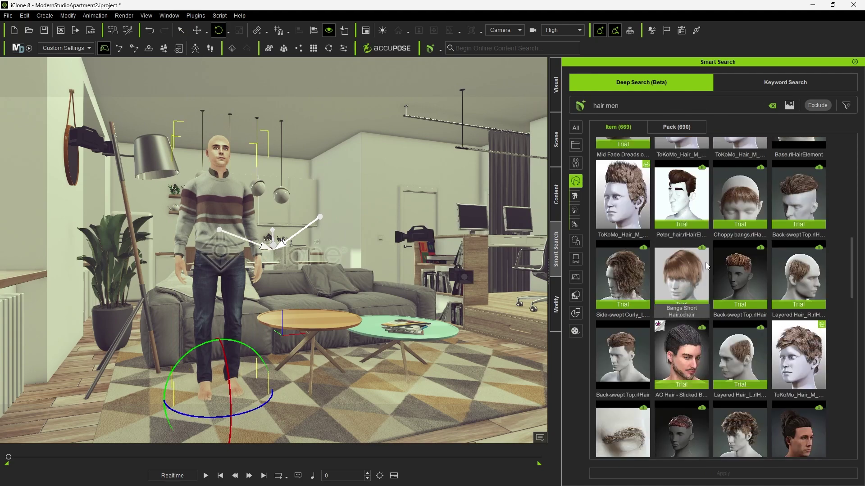
drag(623, 320, 690, 164)
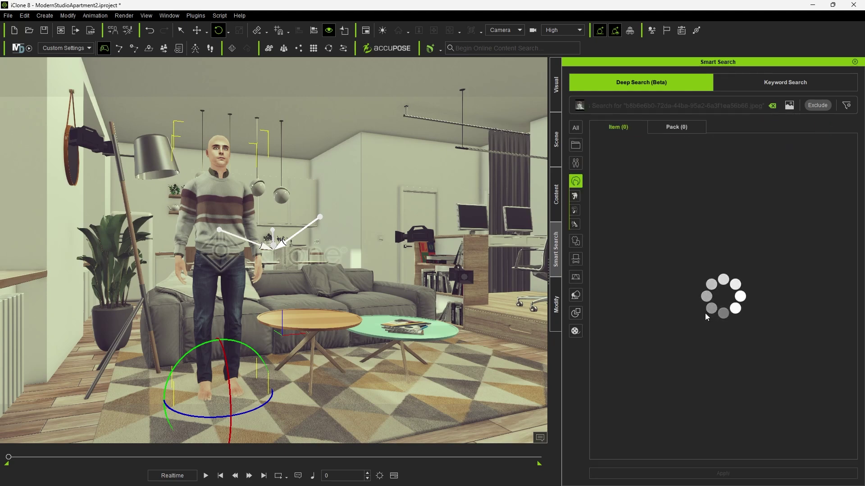
click(730, 271)
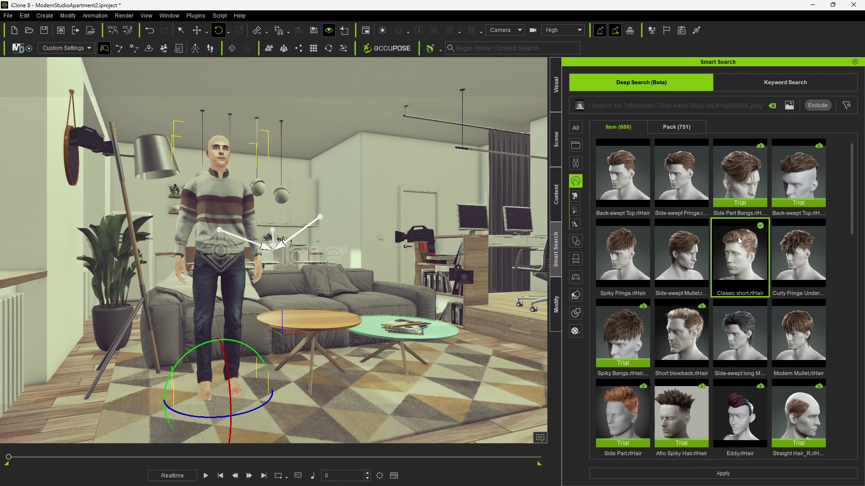
drag(751, 247, 227, 154)
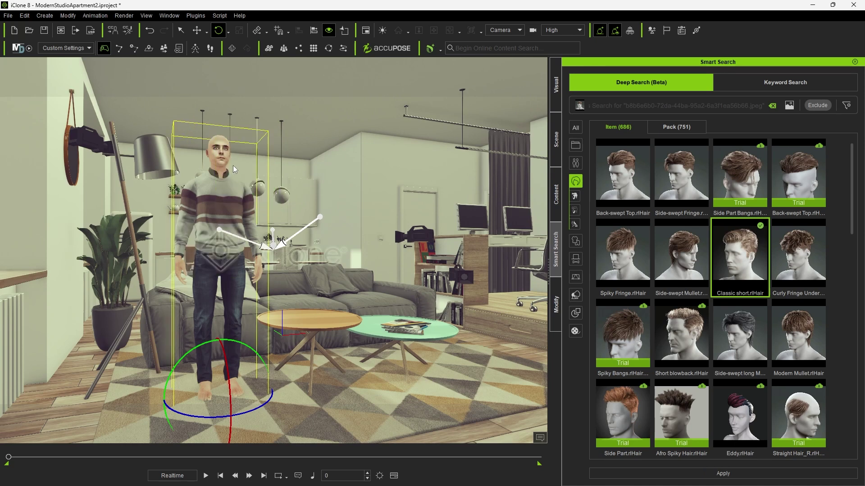
drag(750, 260, 193, 189)
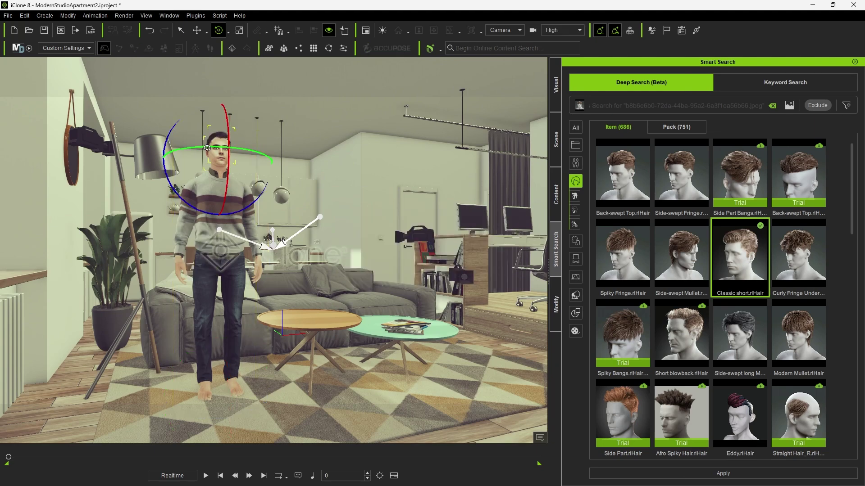
click(218, 278)
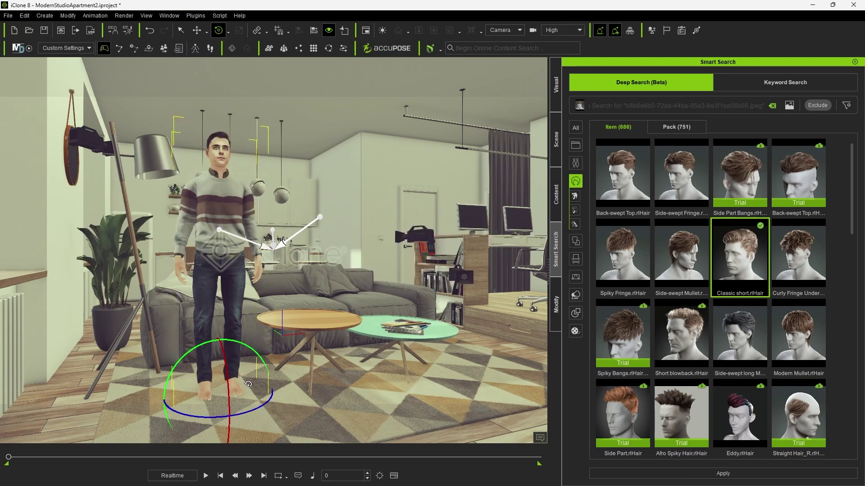
drag(246, 413, 255, 383)
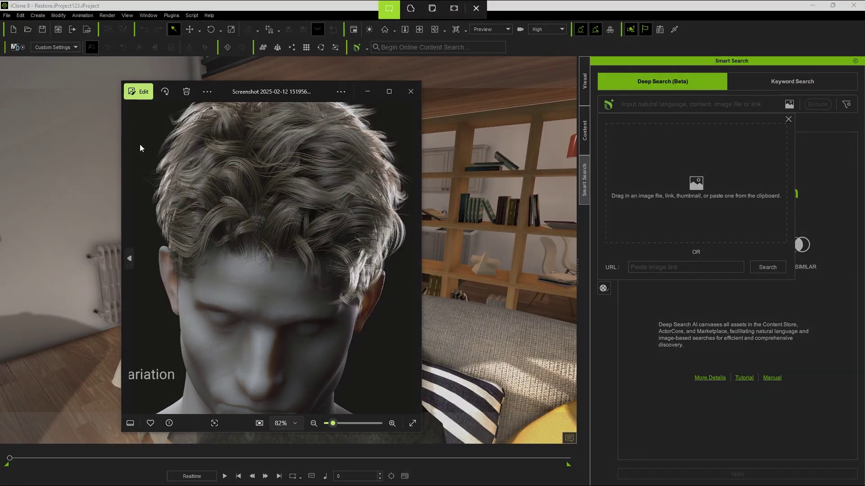
Step: Snip the curly hair picture, paste it as the image query, and apply the sofa pose to the woman
key(super+shift+s)
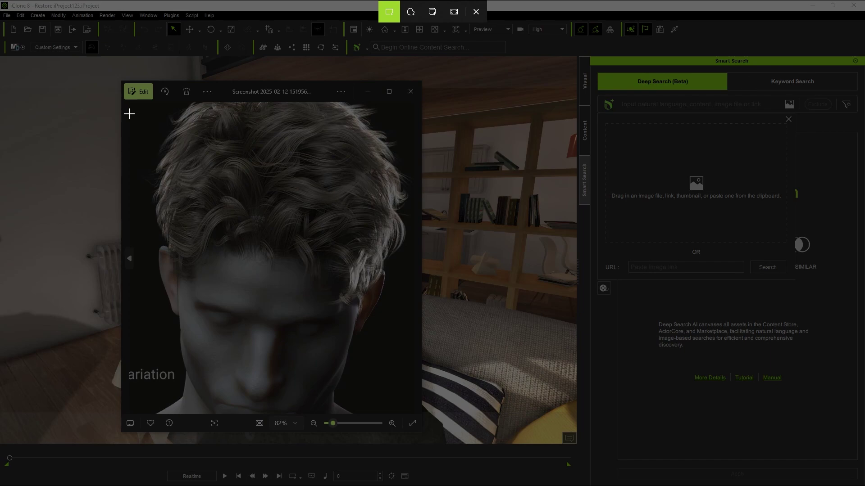
drag(126, 101, 417, 407)
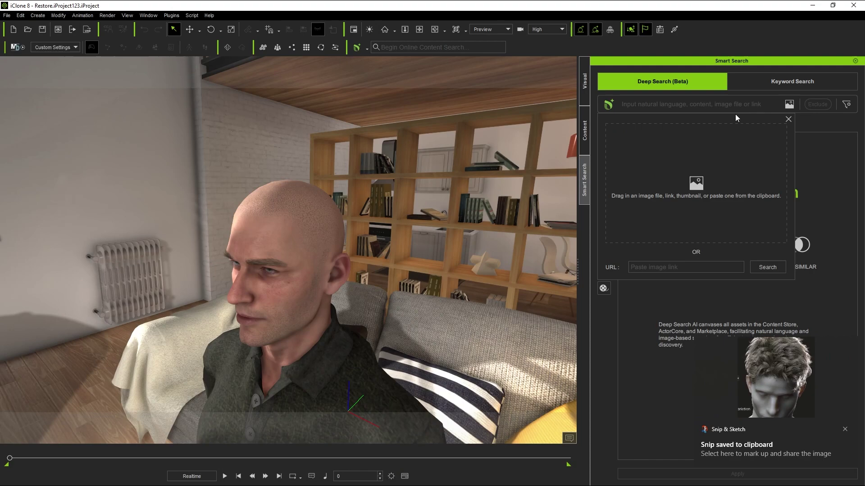
key(ctrl+v)
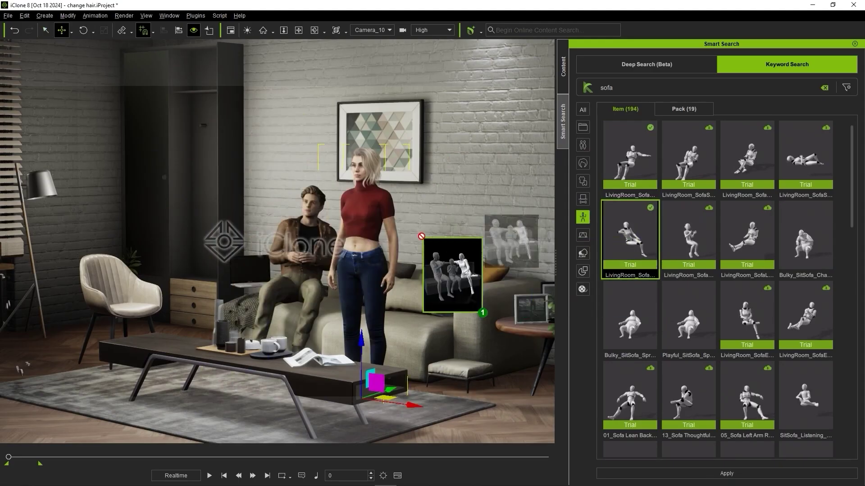
drag(421, 236, 374, 234)
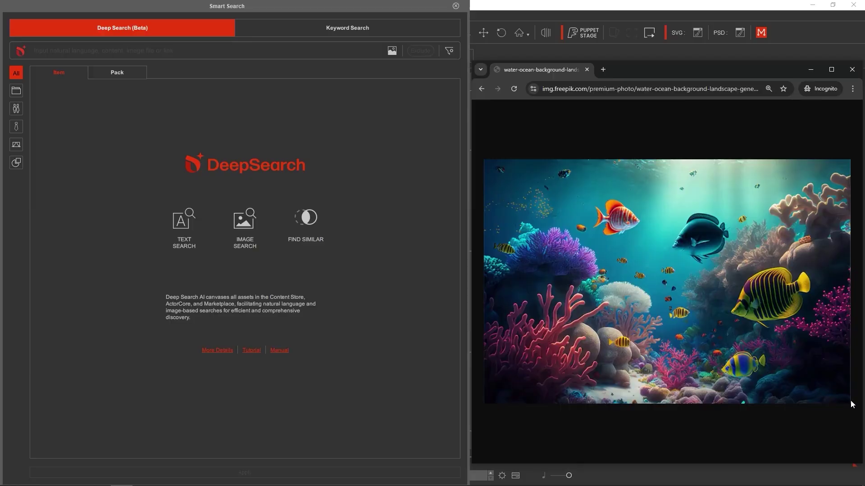
Step: Capture the yellow fish from the ocean picture and paste it into Smart Search's image input
key(F1)
drag(725, 260, 814, 336)
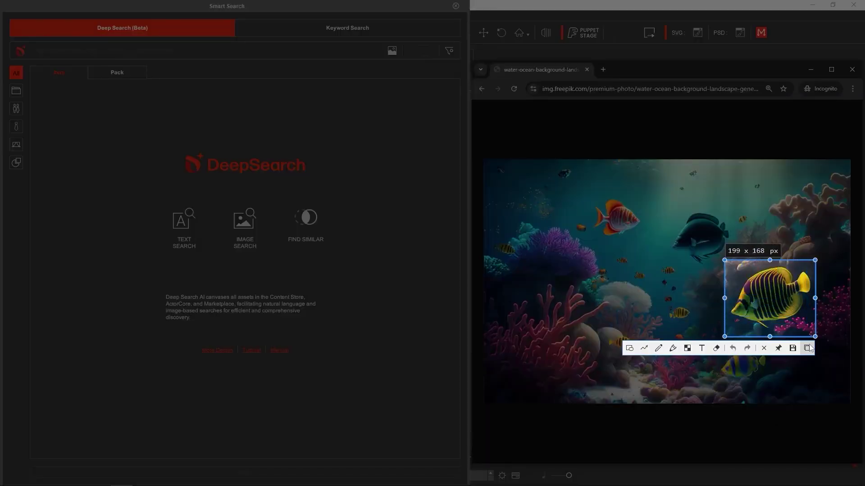
click(809, 344)
click(391, 51)
key(ctrl+v)
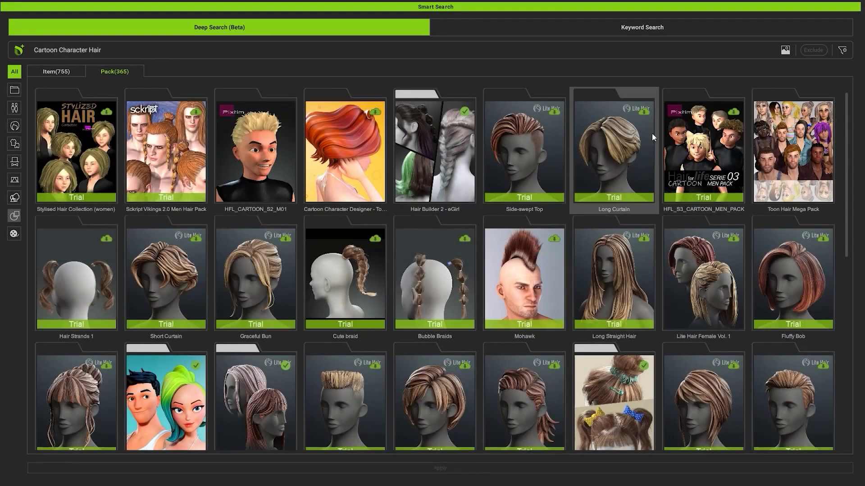
Step: Deep Search for hair packs similar to Long Curtain and scroll through the results
right_click(649, 133)
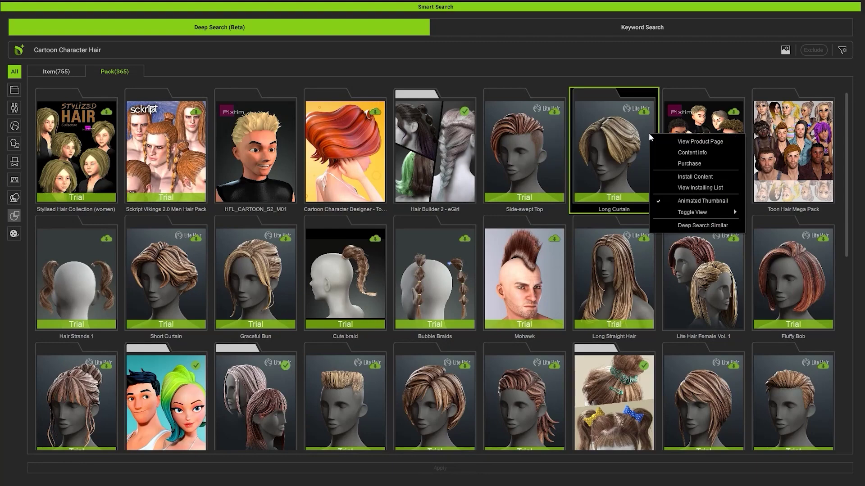
click(672, 226)
scroll(849, 208, down, 3)
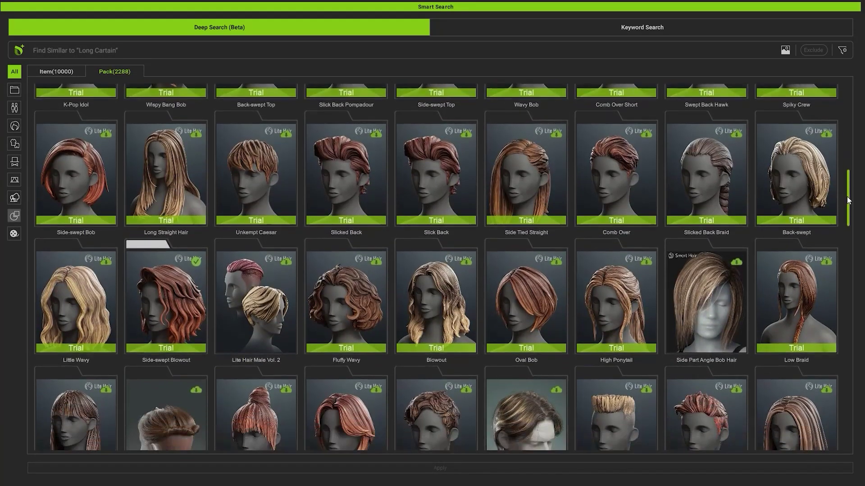
drag(849, 208, 849, 238)
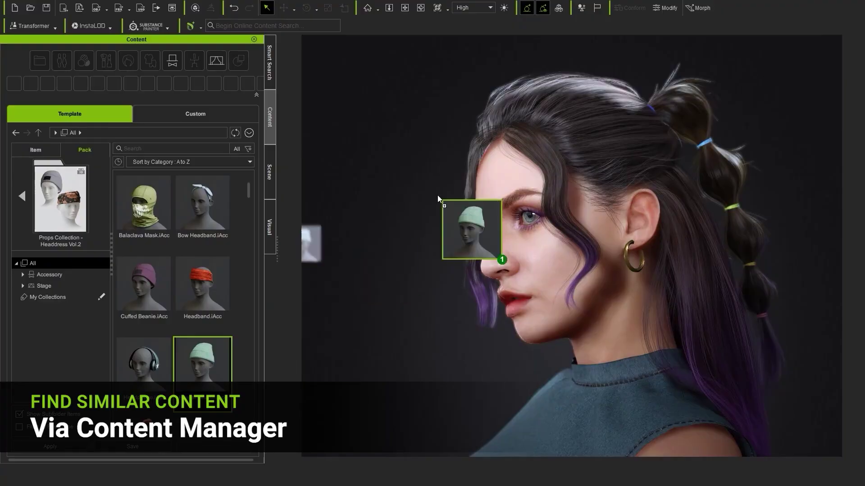
Step: Put the teal Hipster Beanie on the woman, find similar beanies, then apply the purple Cuffed Beanie
drag(203, 360, 639, 164)
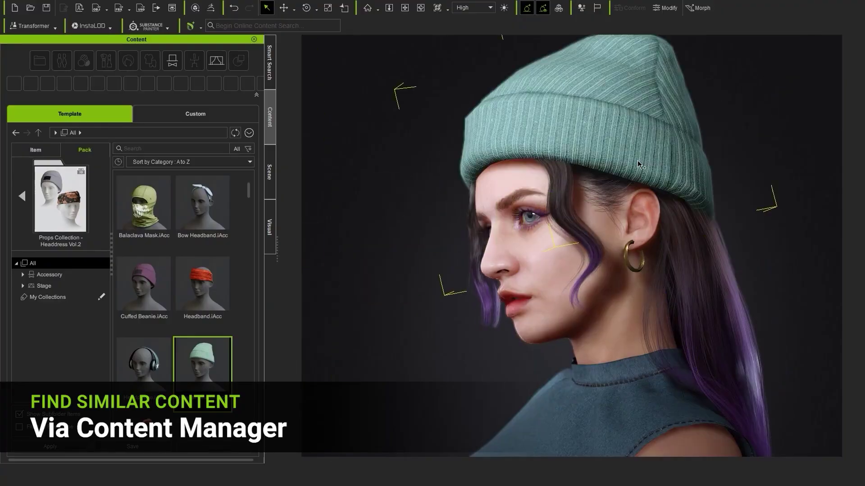
right_click(216, 379)
click(251, 356)
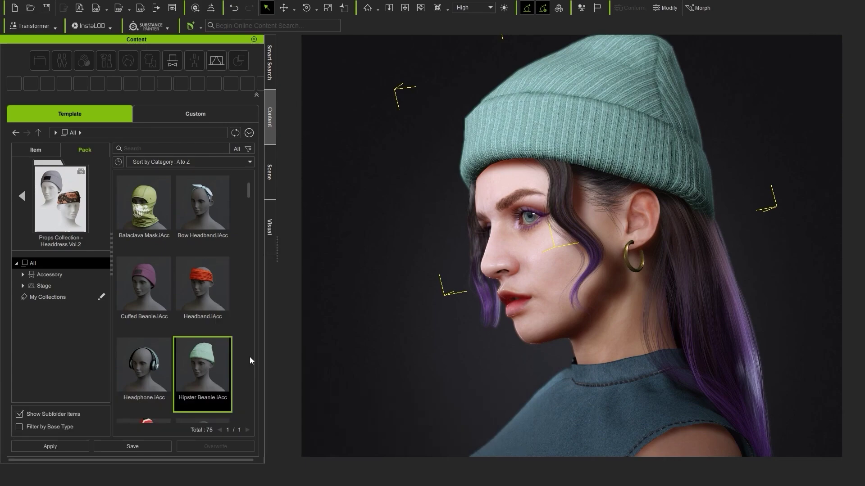
drag(61, 310, 635, 176)
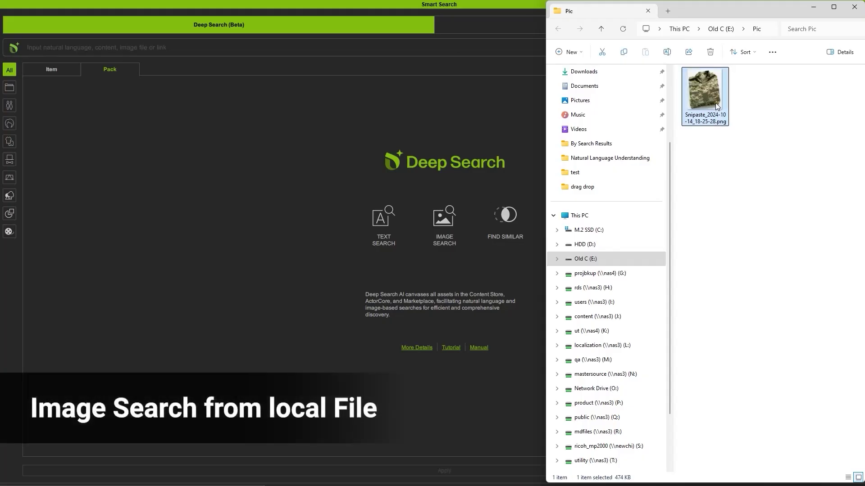
Step: Start an image search with Snipaste_2024-10-14_18-25-28.png from File Explorer
drag(715, 103, 399, 82)
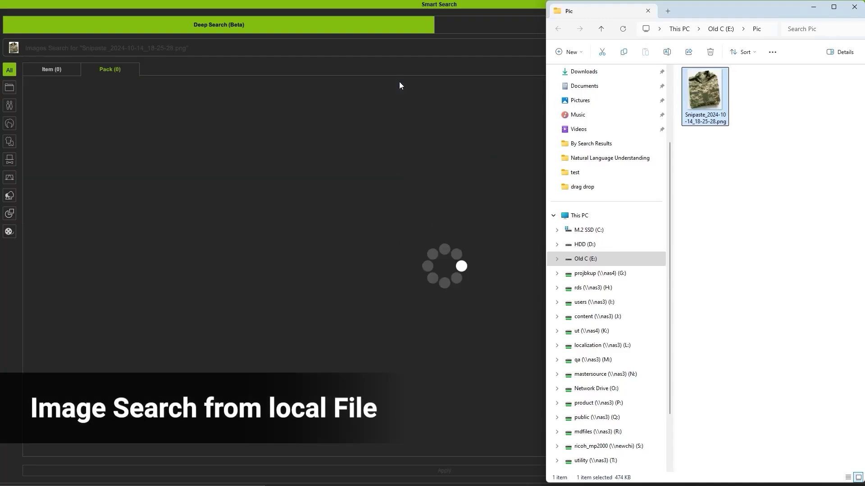